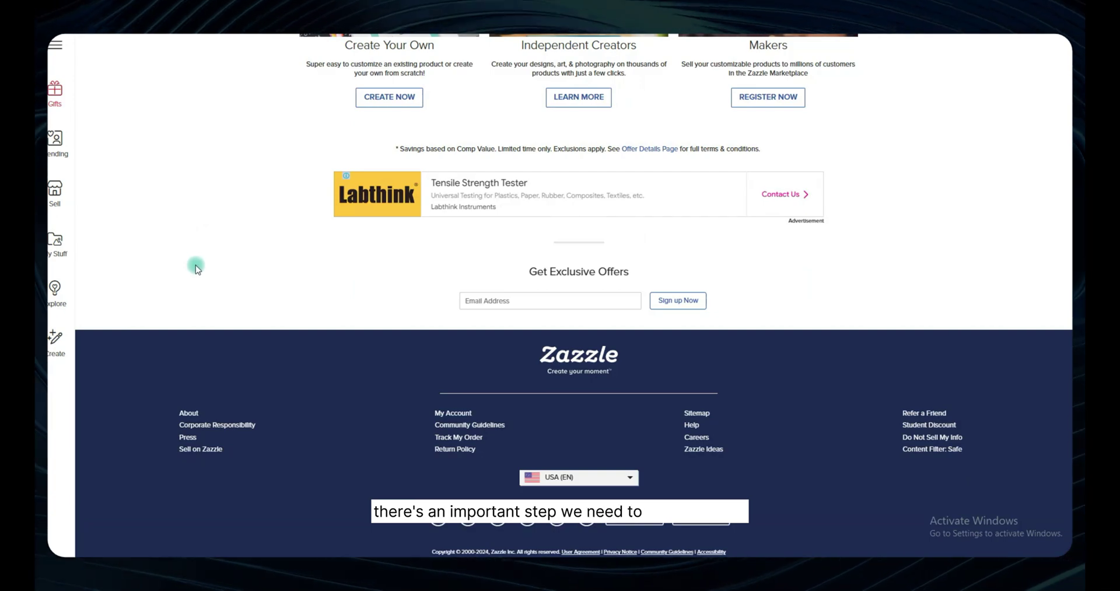
# - Open Zazzle's Today's Moment page from the Explore Zazzle panel
pyautogui.scroll(4, 194, 264)
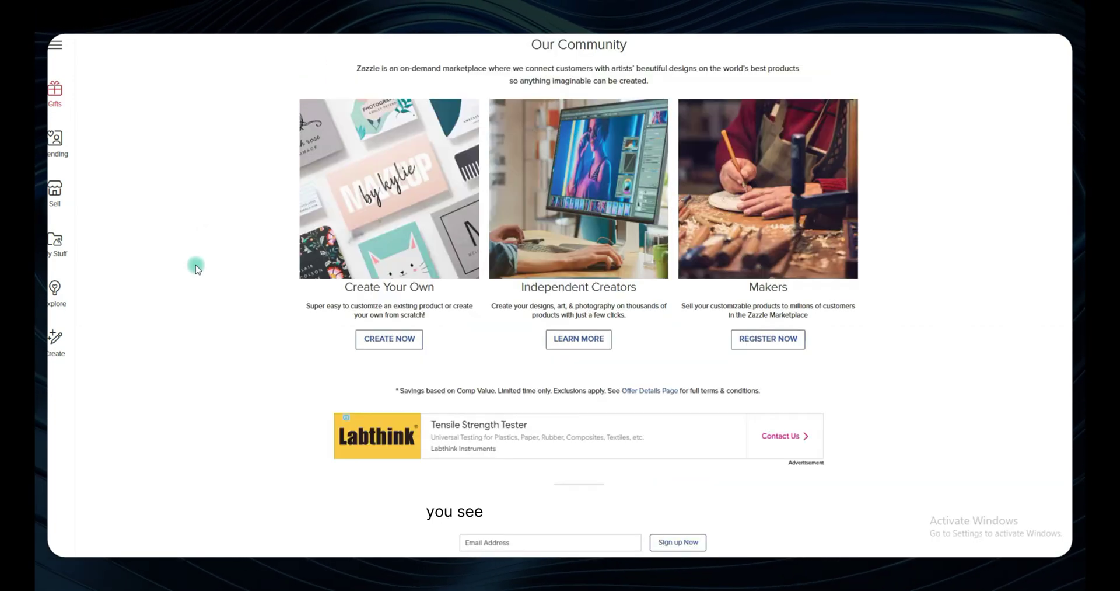
pyautogui.scroll(7, 196, 267)
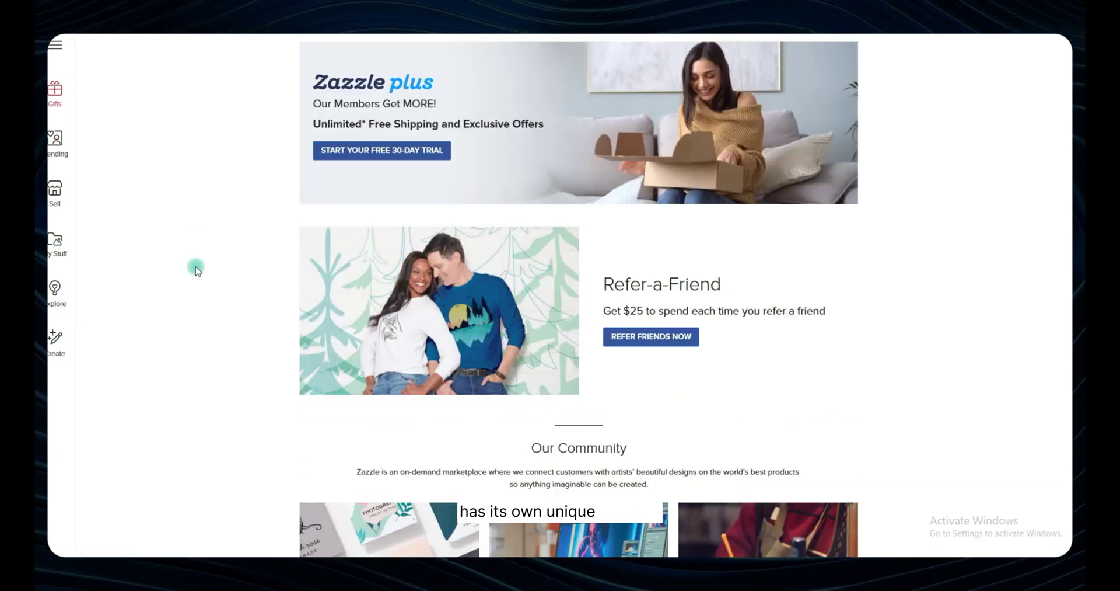
pyautogui.scroll(3, 194, 266)
pyautogui.scroll(1, 195, 266)
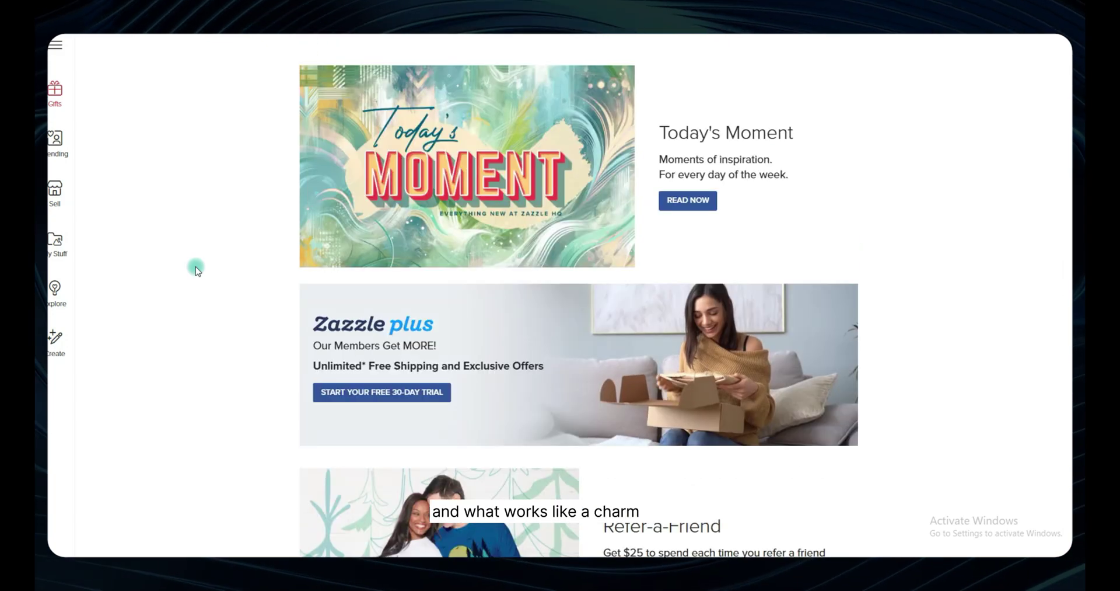
pyautogui.scroll(1, 195, 266)
pyautogui.scroll(-12, 195, 267)
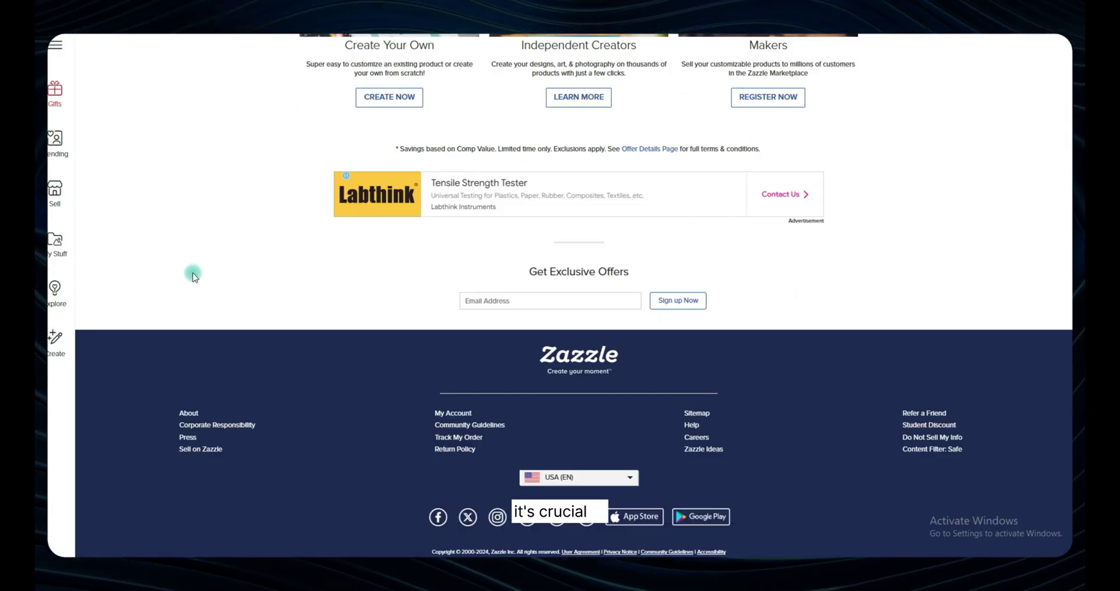
pyautogui.scroll(15, 193, 268)
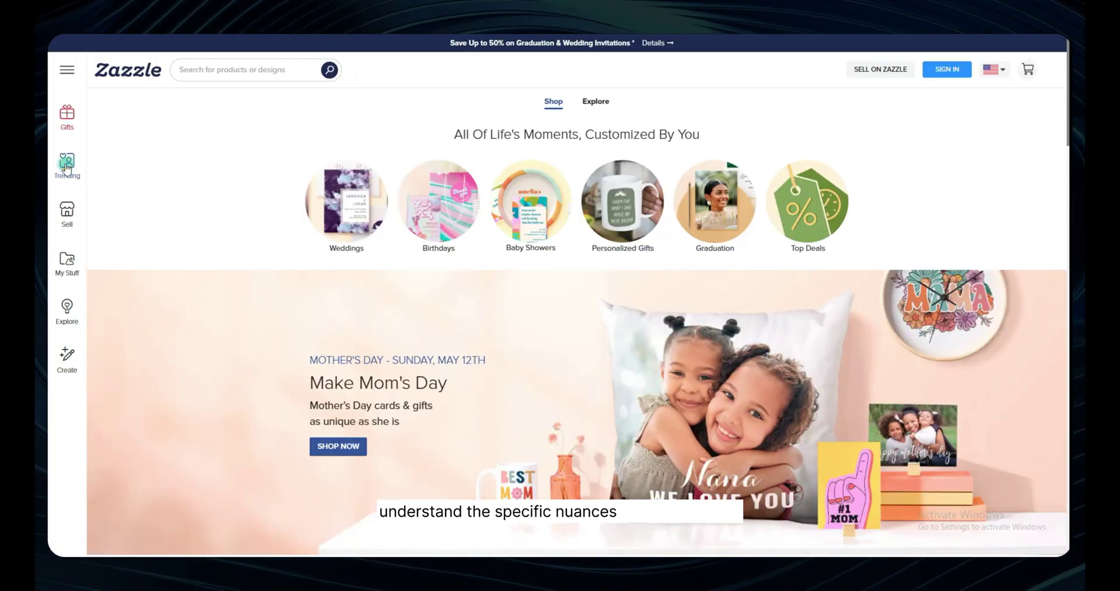
pyautogui.click(67, 165)
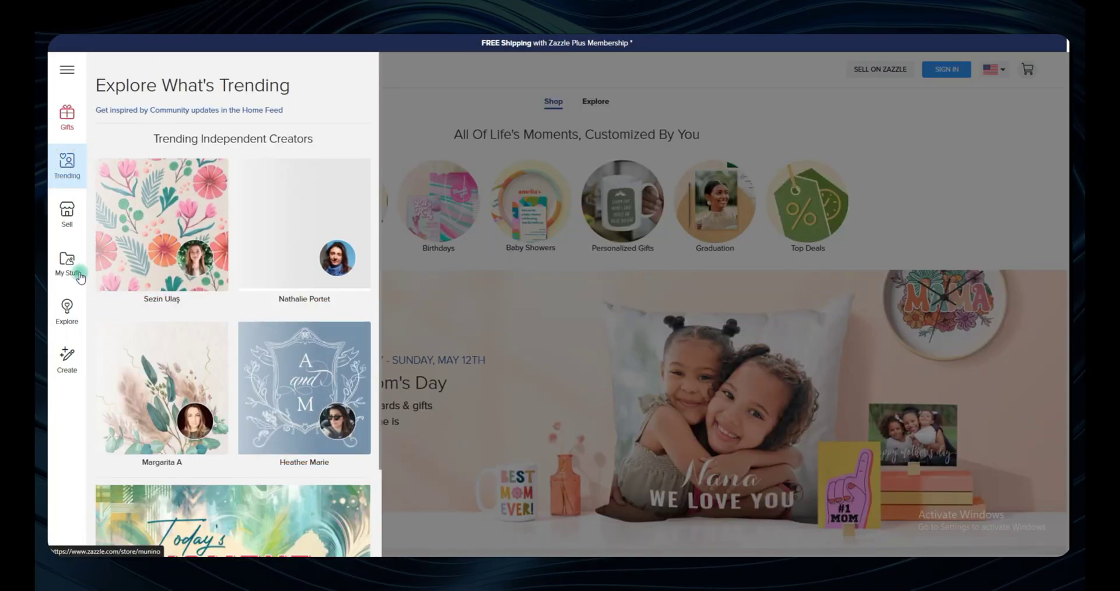
pyautogui.click(68, 309)
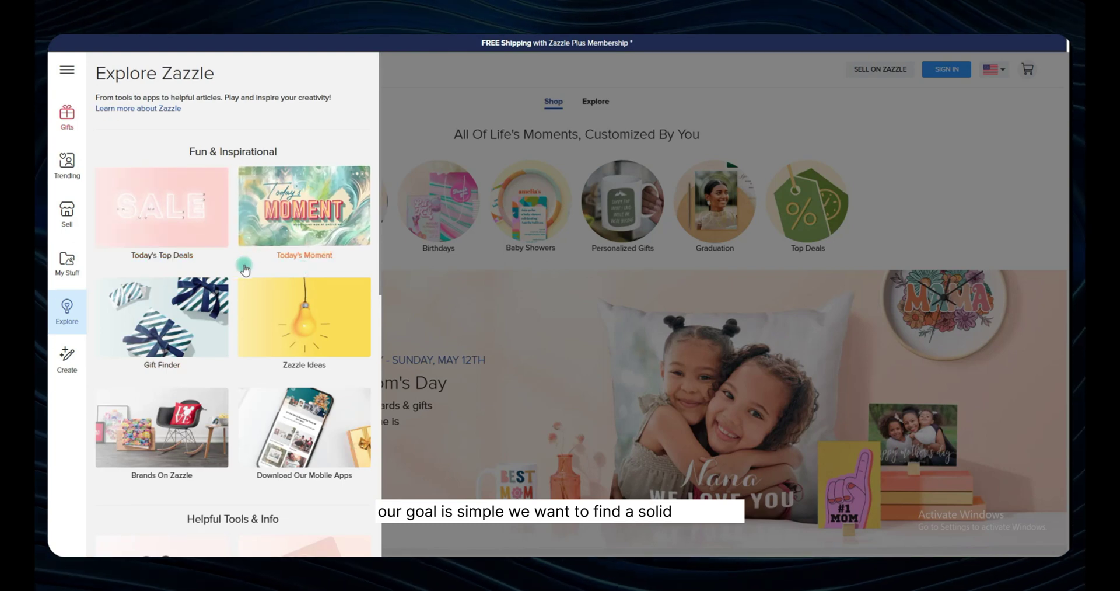
pyautogui.click(278, 275)
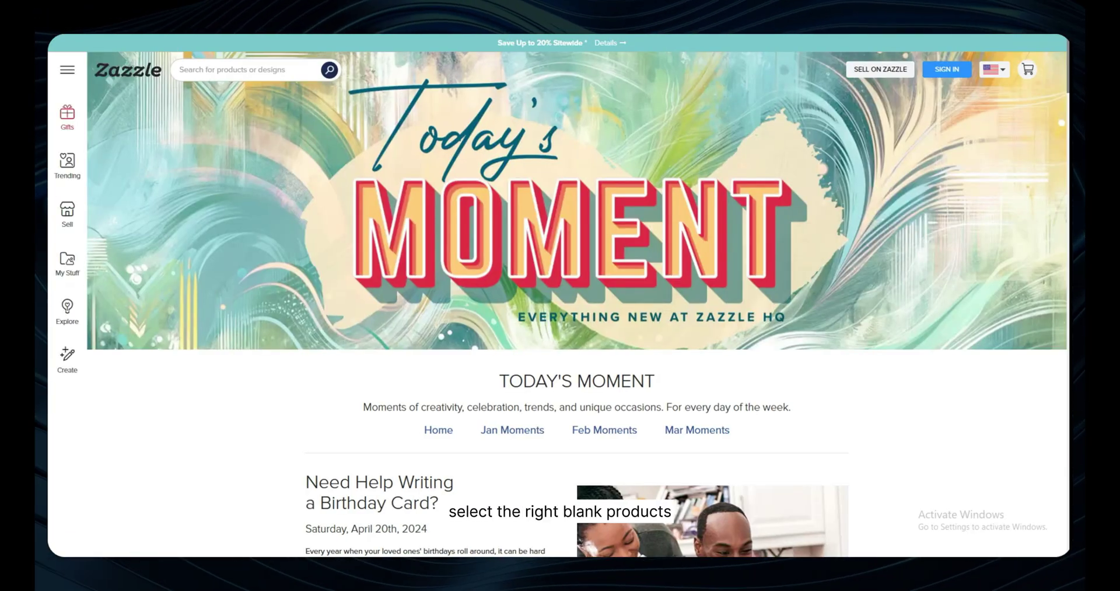
# - Browse the Today's Moment page and try the product search box, dismissing its suggestions
pyautogui.scroll(-8, 260, 328)
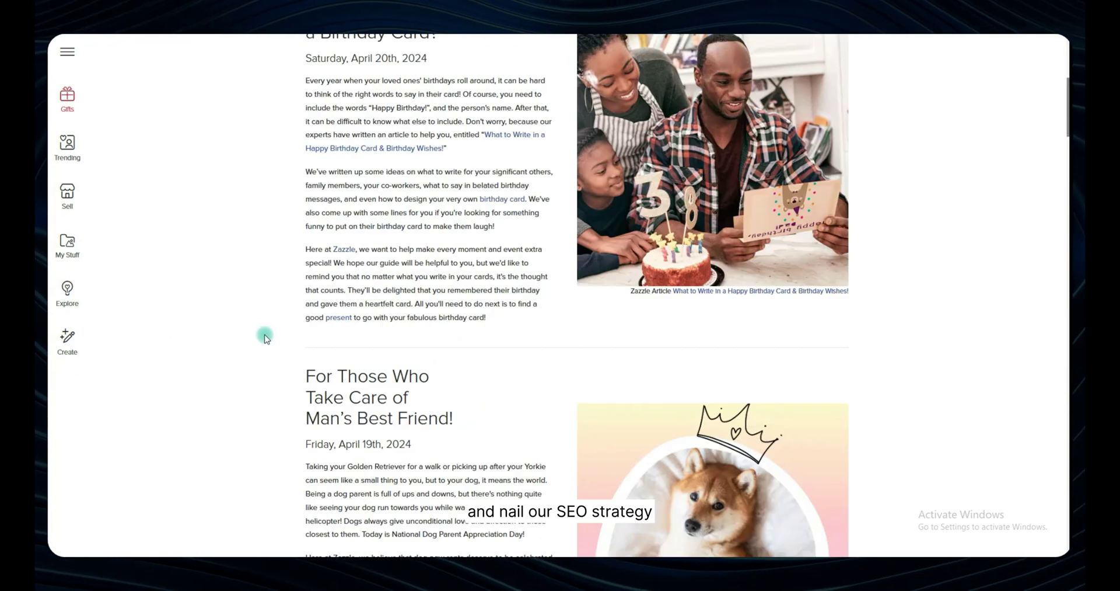
pyautogui.scroll(3, 260, 328)
pyautogui.scroll(5, 242, 288)
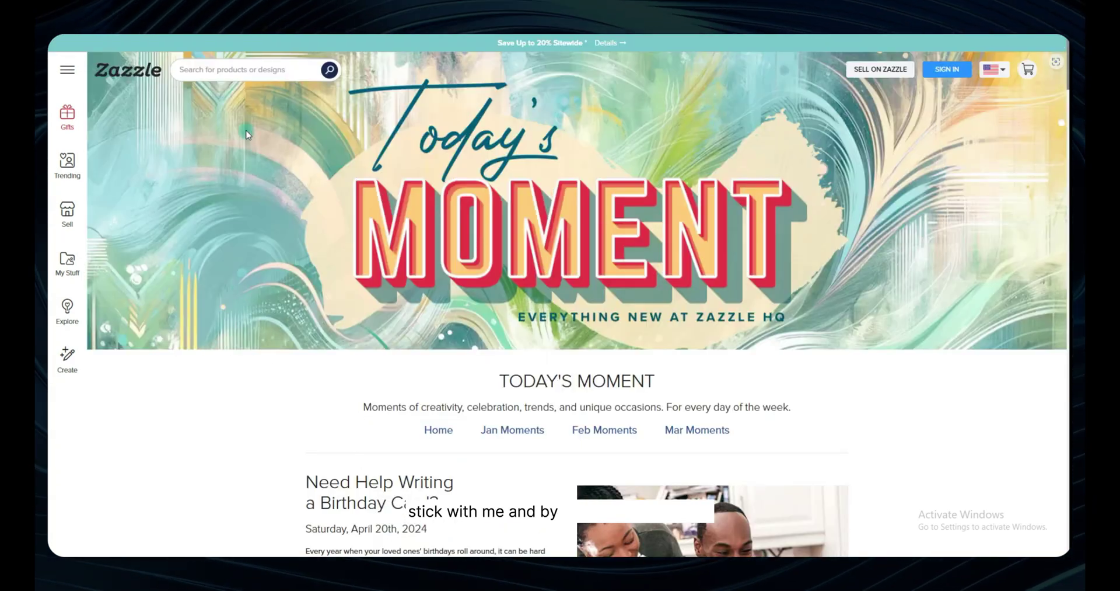
pyautogui.click(213, 70)
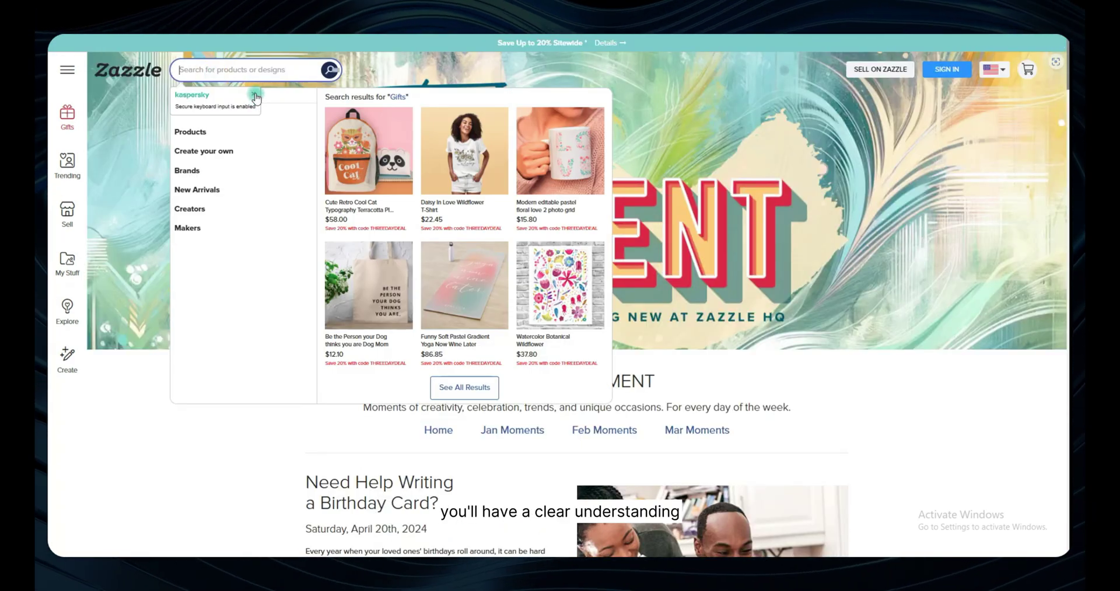
pyautogui.click(198, 430)
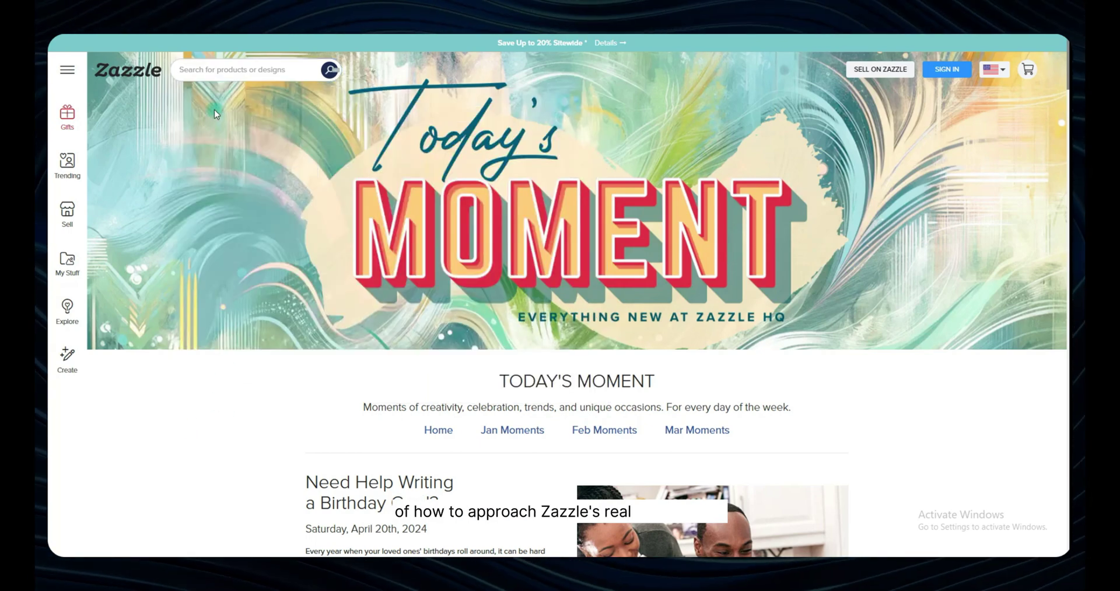
pyautogui.click(206, 73)
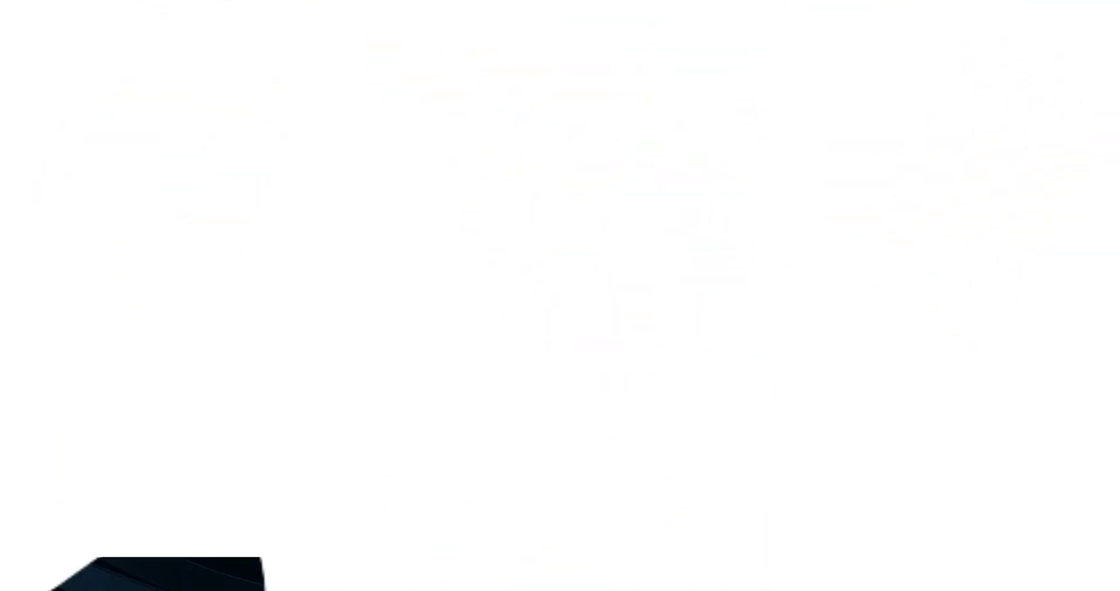
pyautogui.click(223, 446)
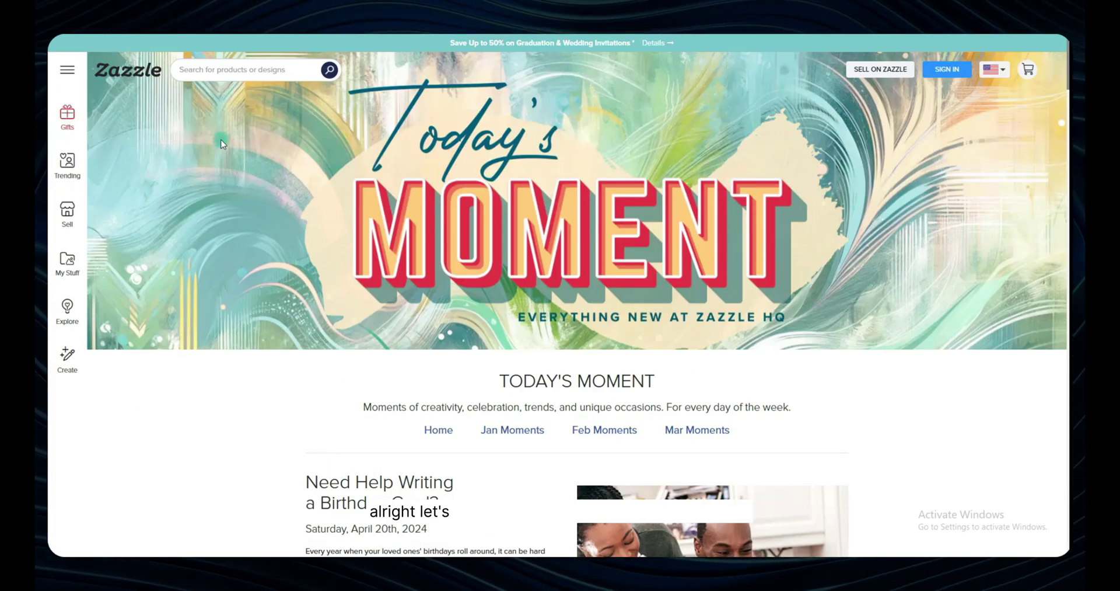
# - Search Zazzle for 'real estate' products
pyautogui.click(223, 73)
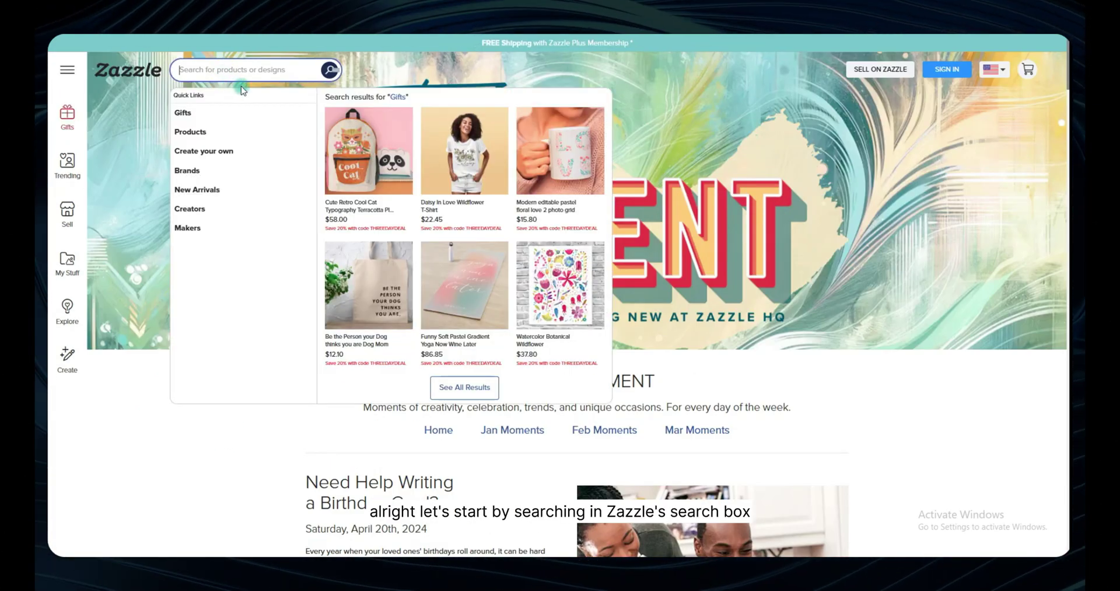
pyautogui.write('real e')
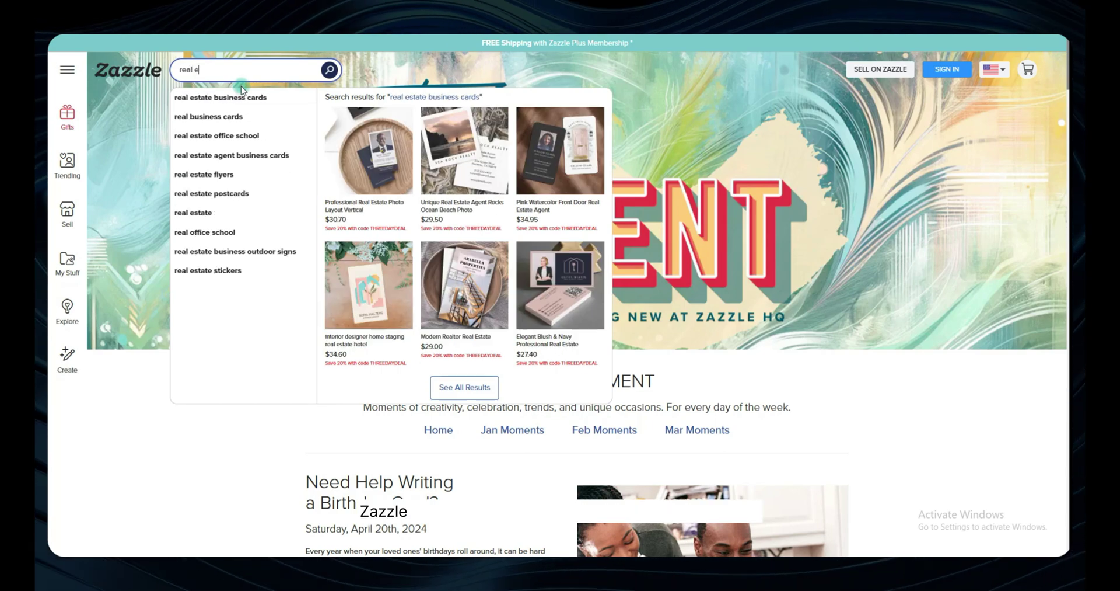
pyautogui.write('state')
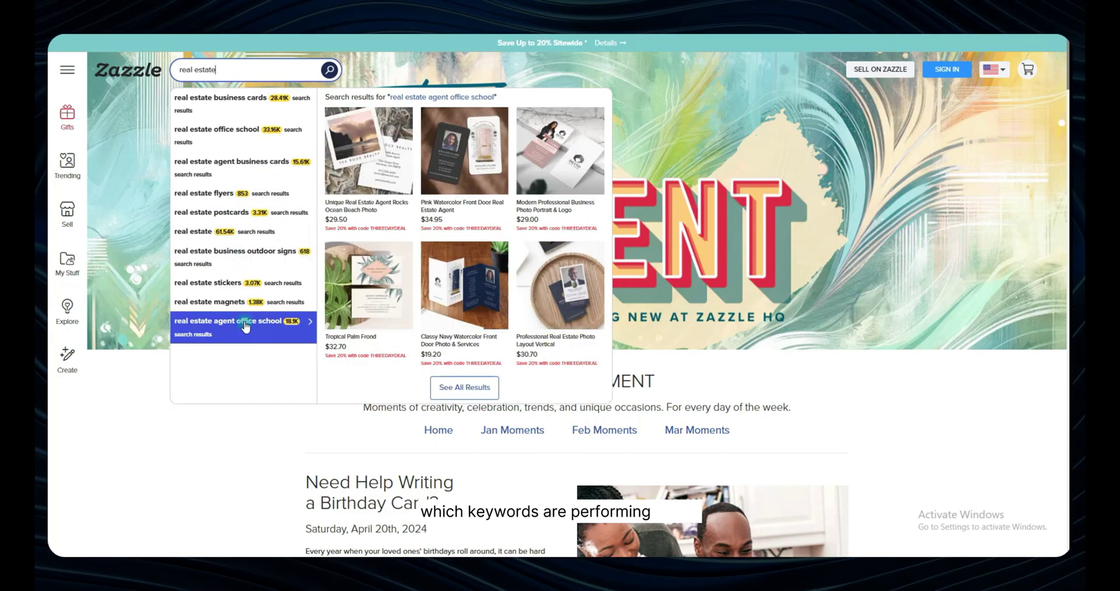
pyautogui.click(329, 72)
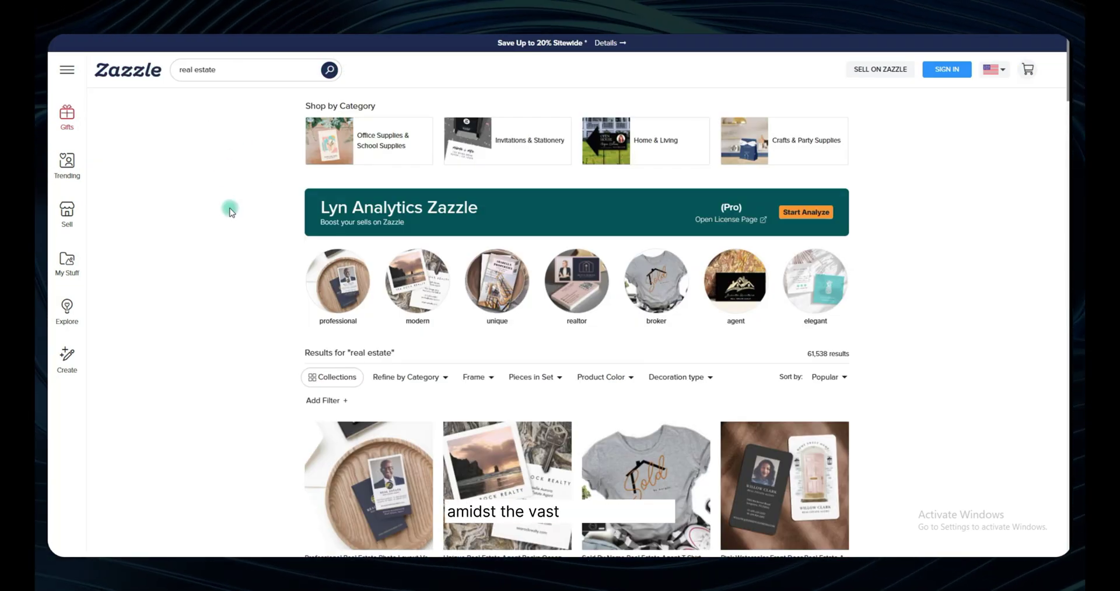
pyautogui.scroll(-4, 231, 211)
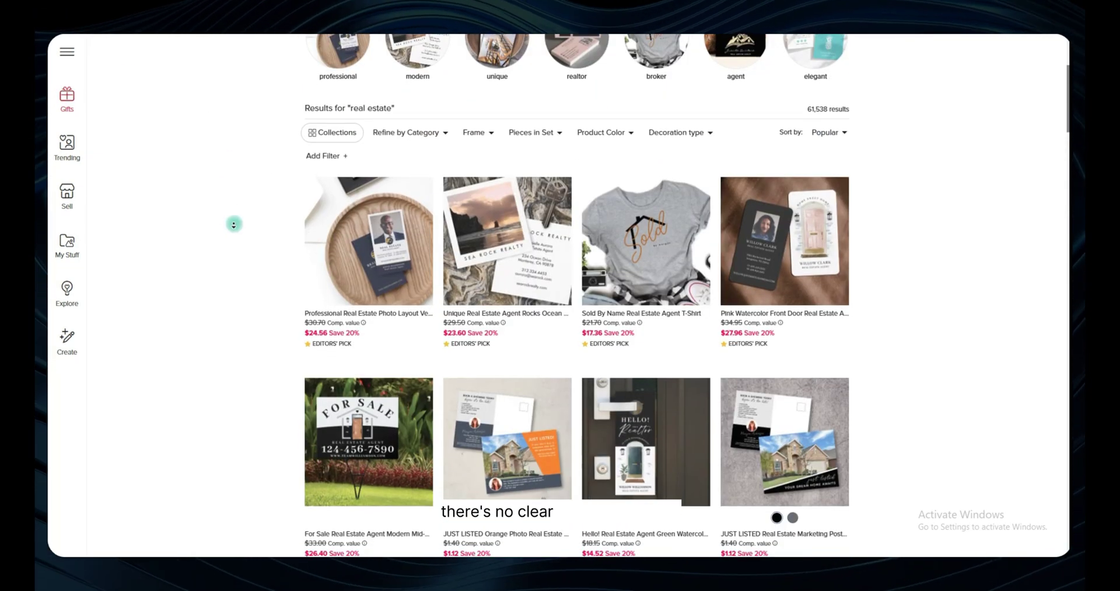
pyautogui.scroll(-3, 234, 234)
pyautogui.scroll(-5, 233, 234)
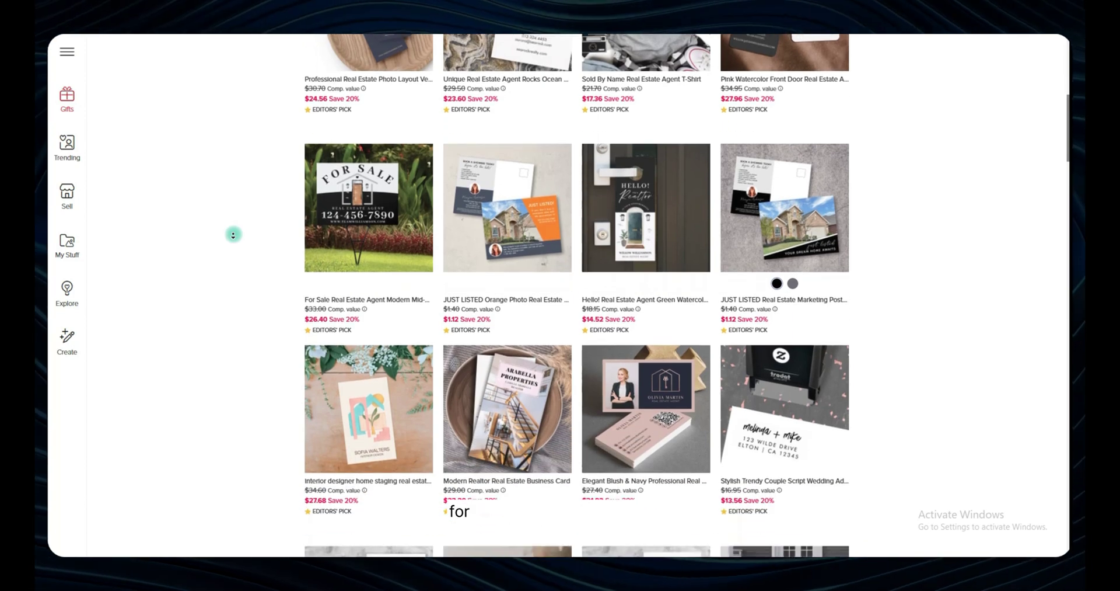
pyautogui.scroll(-4, 233, 234)
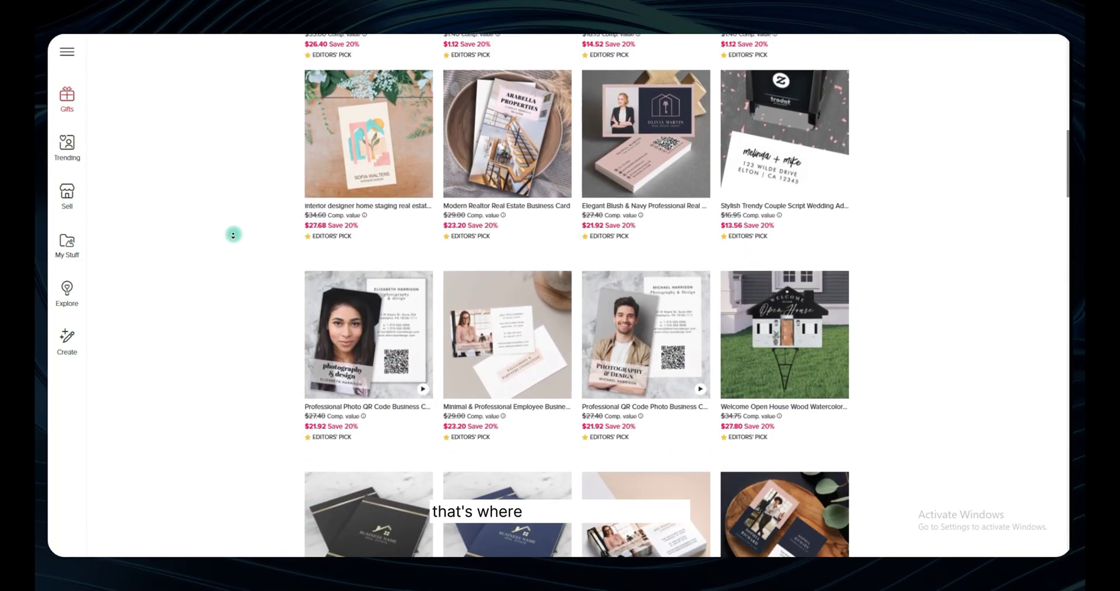
pyautogui.scroll(8, 225, 143)
pyautogui.scroll(5, 225, 143)
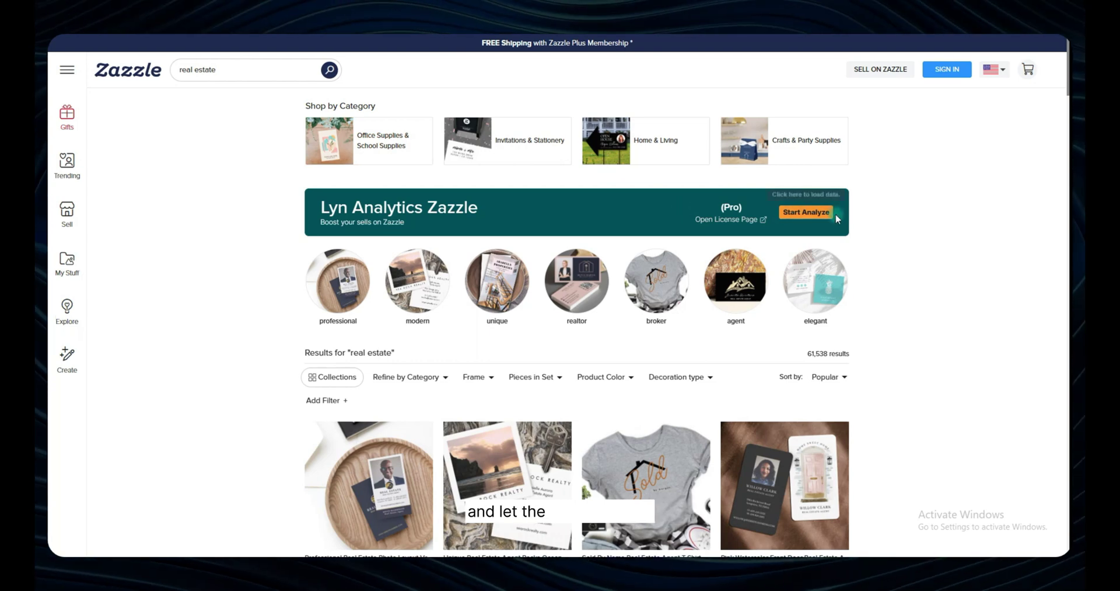
# - Start the Lyn Analytics analysis on the real estate results and scroll through its findings
pyautogui.click(806, 212)
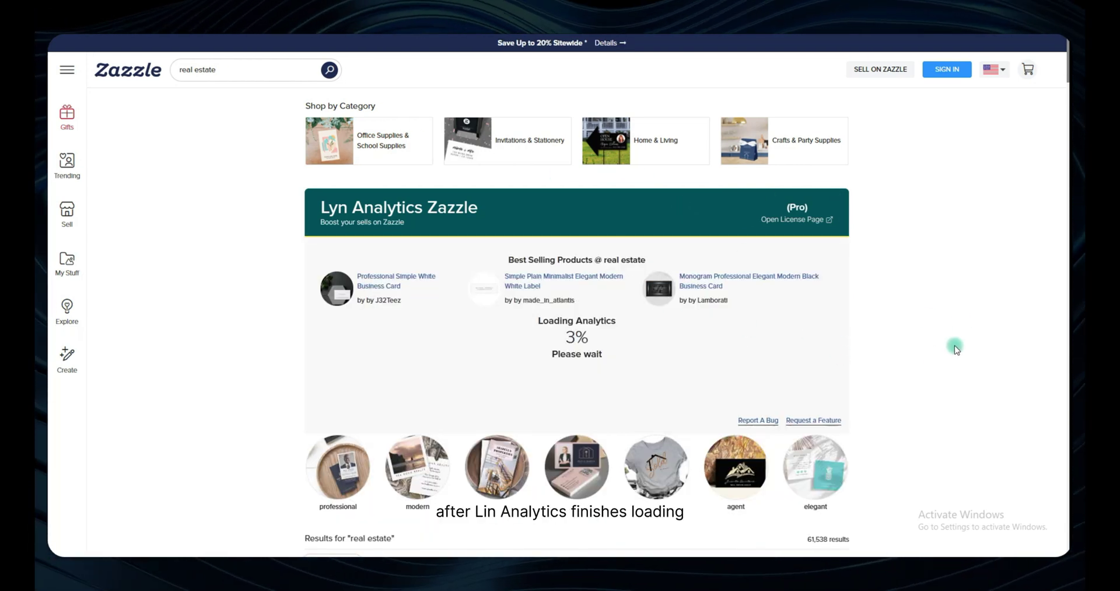
pyautogui.scroll(-1, 966, 327)
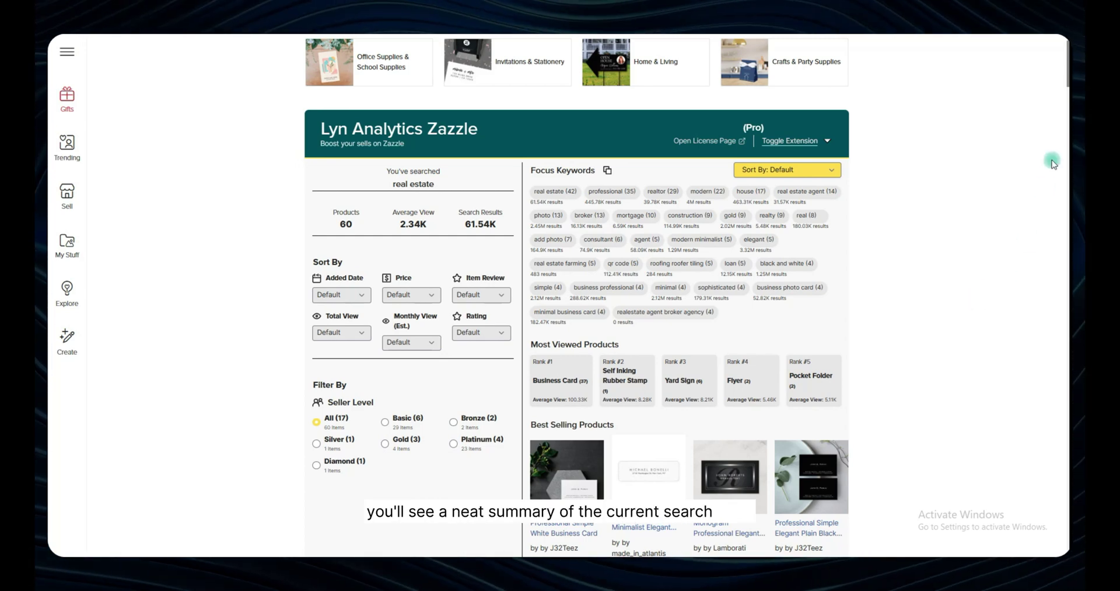
pyautogui.scroll(-1, 983, 164)
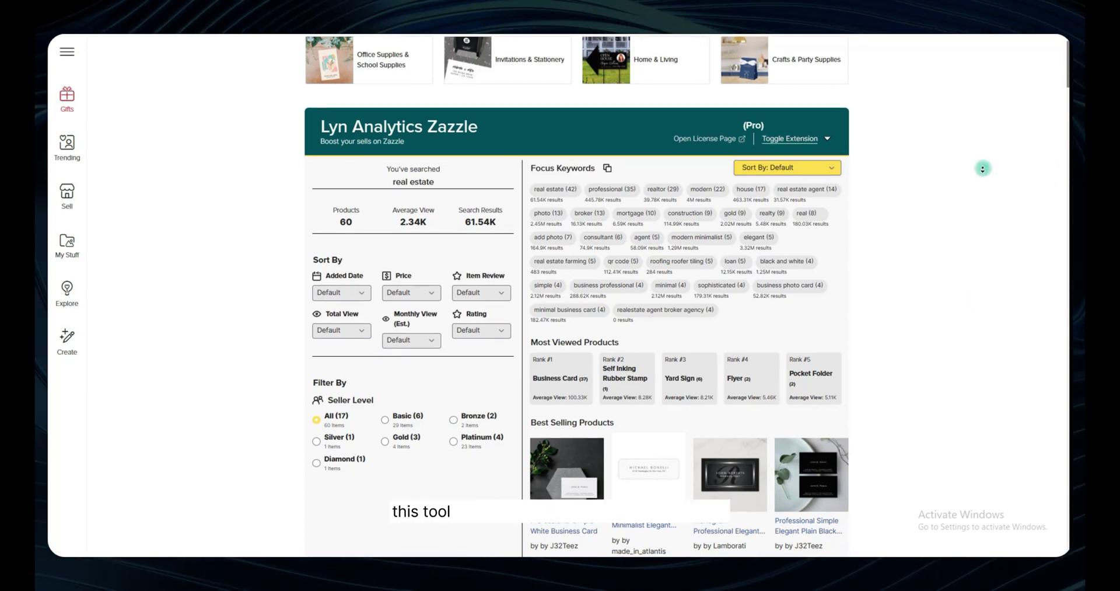
pyautogui.click(982, 175)
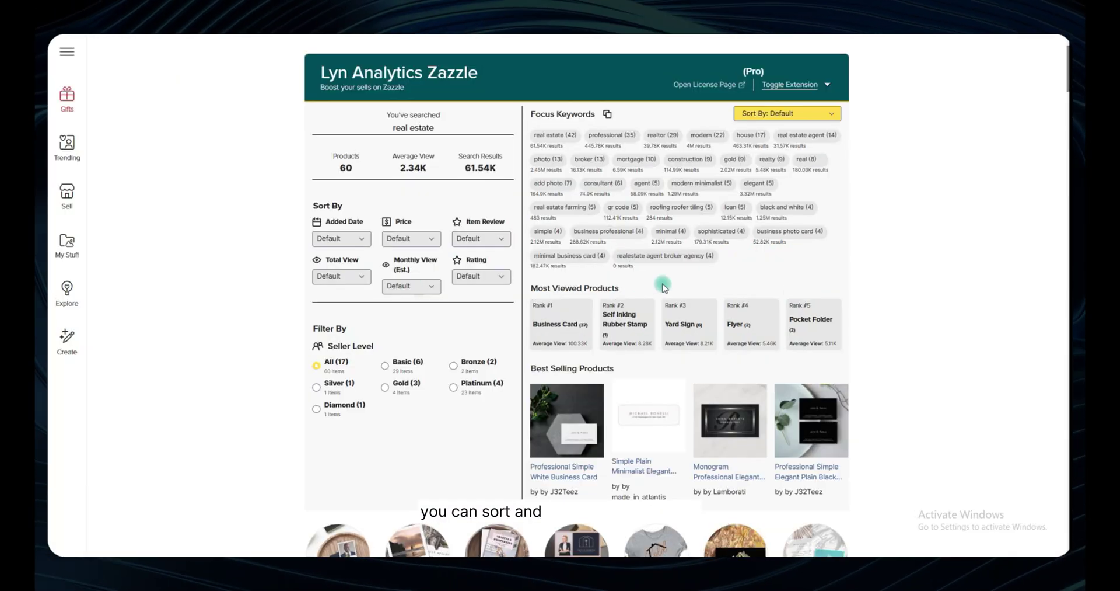
# - Sort the Lyn Analytics focus keywords by Usage, high to low
pyautogui.click(817, 113)
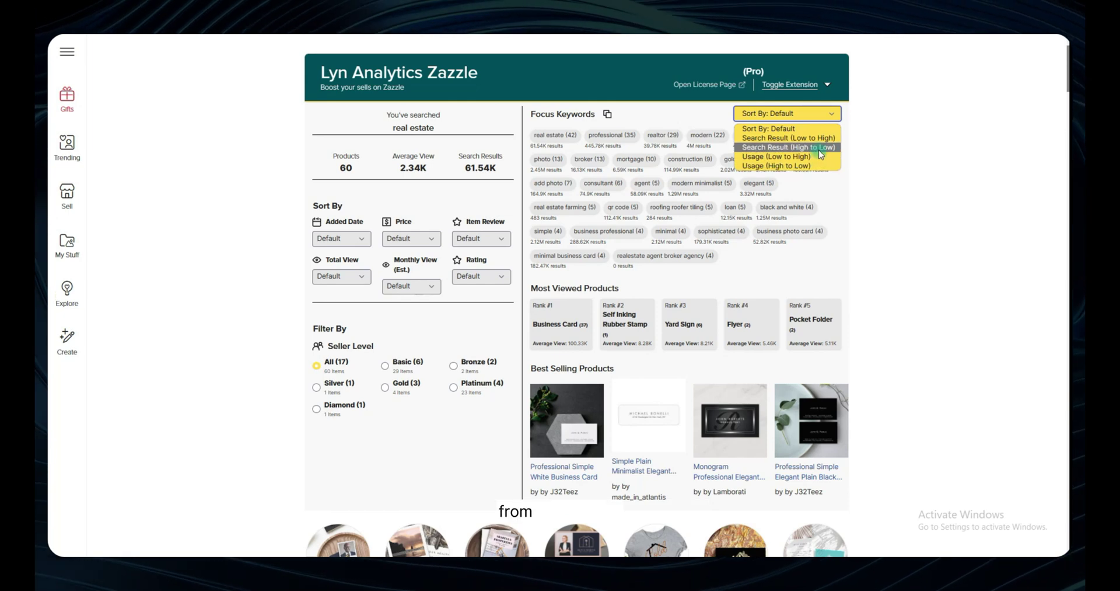
pyautogui.click(817, 149)
pyautogui.click(563, 137)
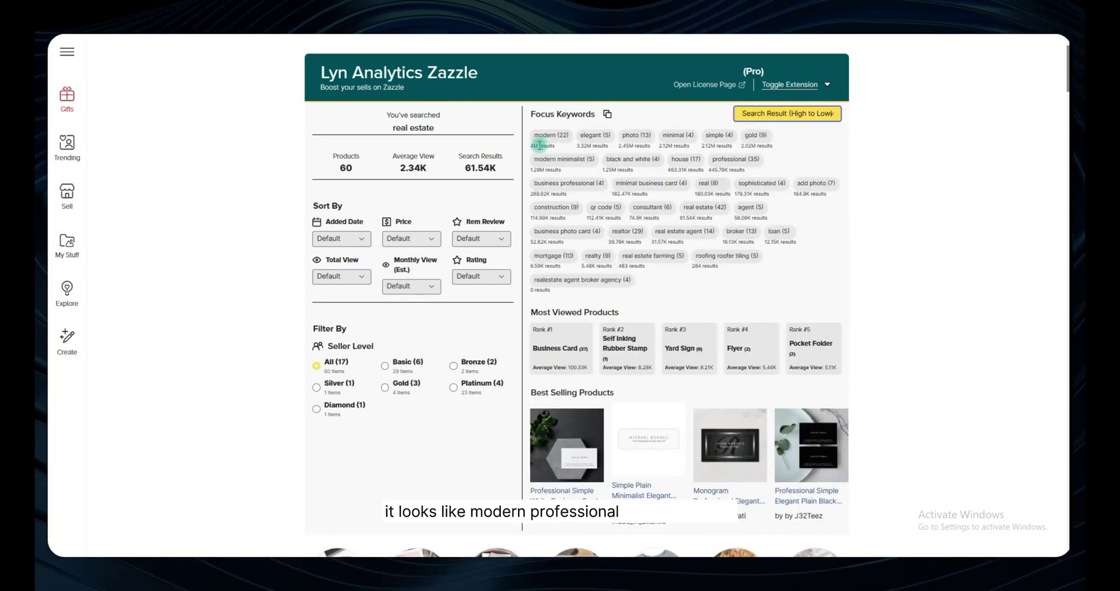
pyautogui.click(591, 140)
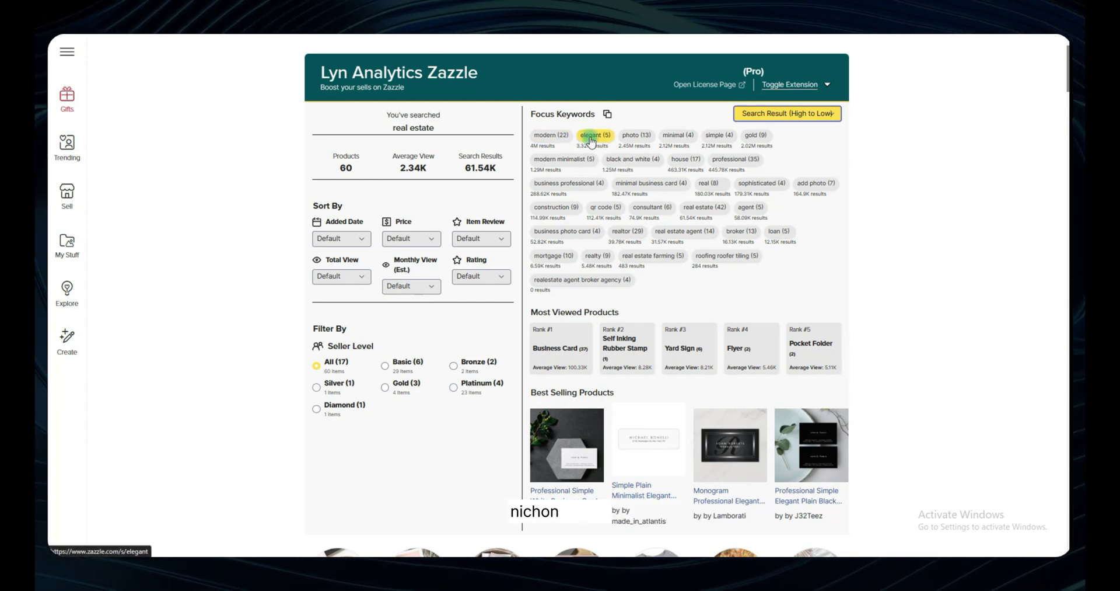
pyautogui.click(570, 141)
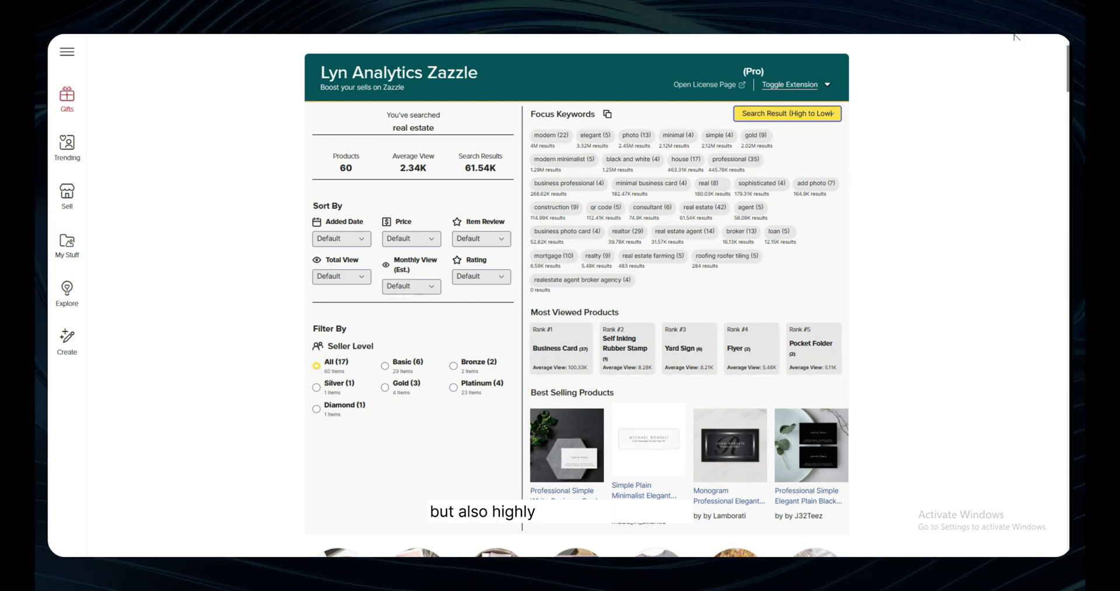
pyautogui.click(832, 115)
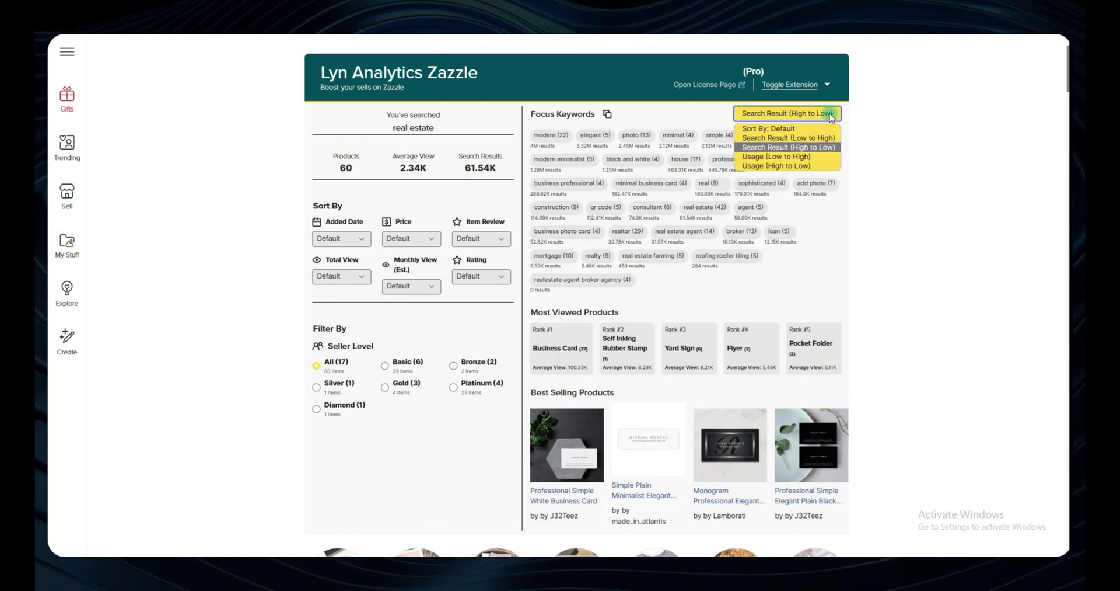
pyautogui.click(797, 166)
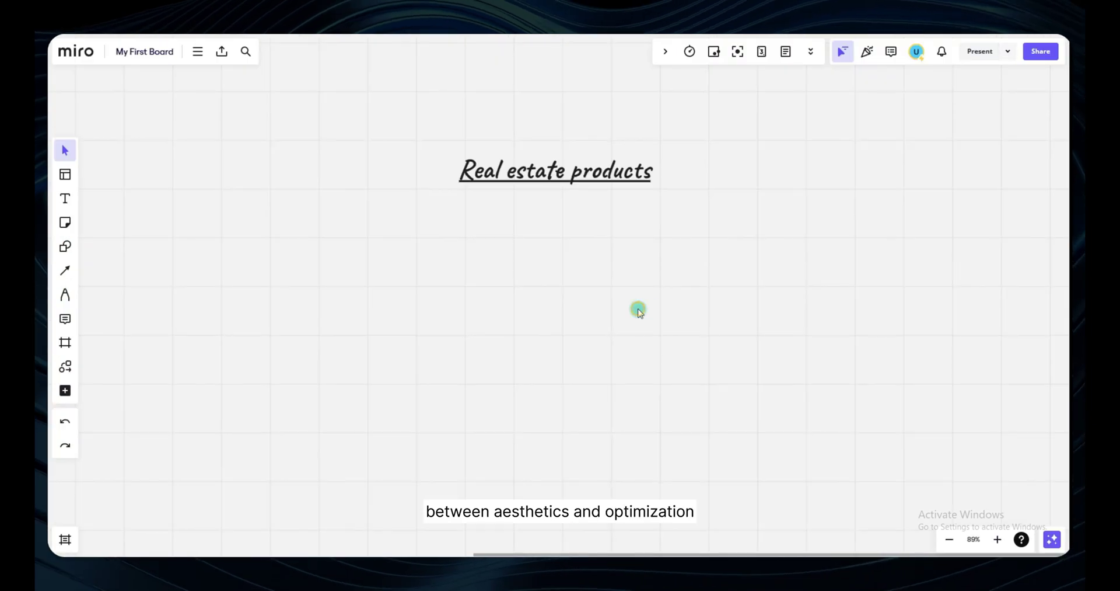
# - Paste the keywords 'modern, professional, gold, house' and centre them under the title
pyautogui.hotkey('ctrl', 'v')
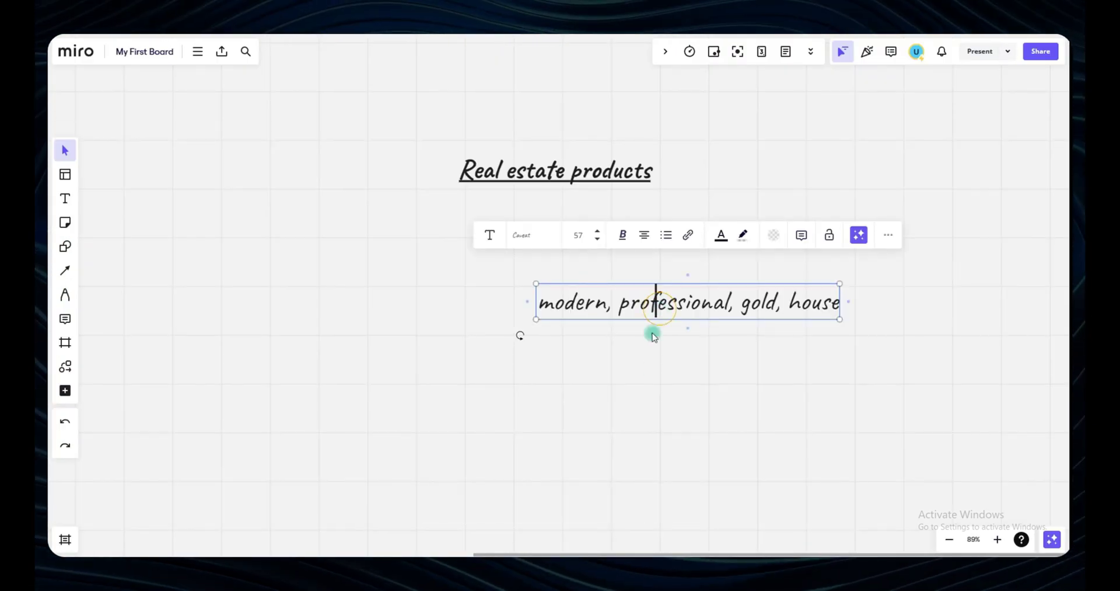
pyautogui.moveTo(717, 313); pyautogui.dragTo(594, 235)
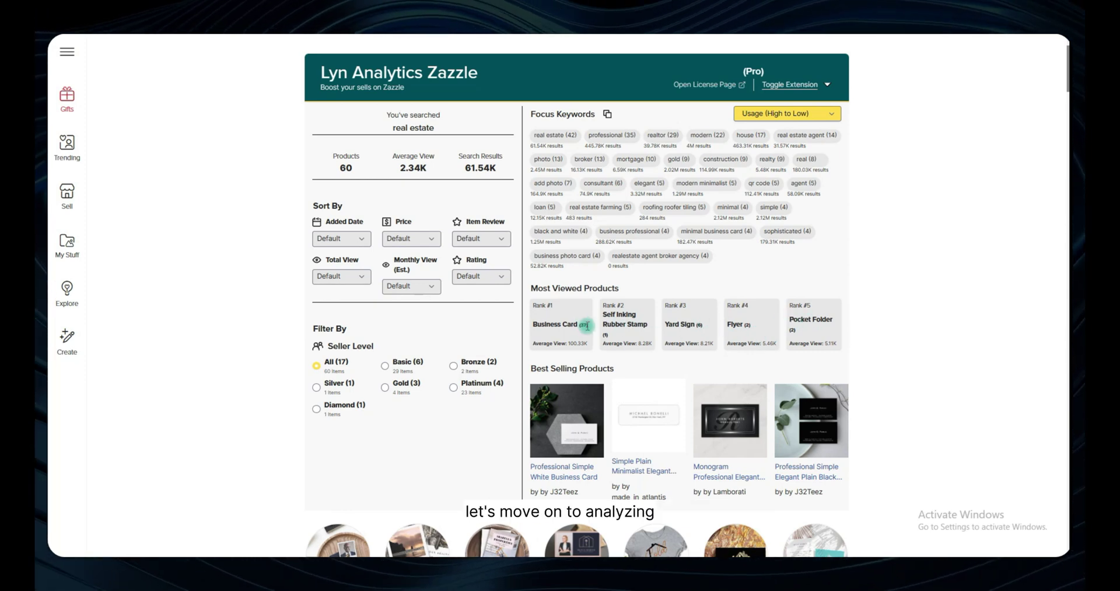
# - Select the Business Card and Yard Sign product types in Most Viewed Products
pyautogui.doubleClick(586, 324)
pyautogui.doubleClick(698, 325)
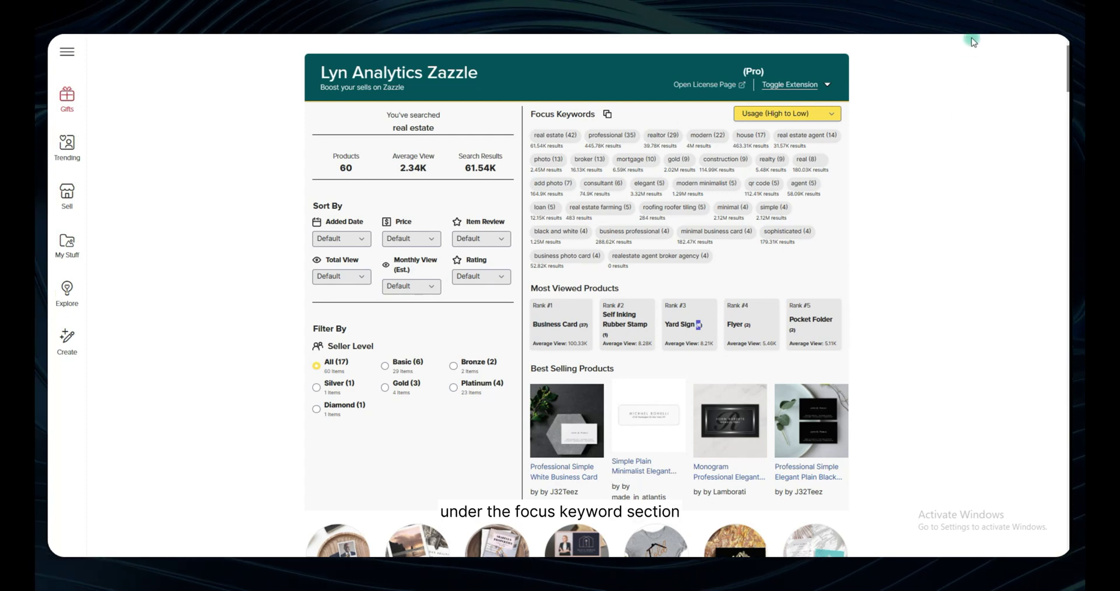
pyautogui.click(659, 385)
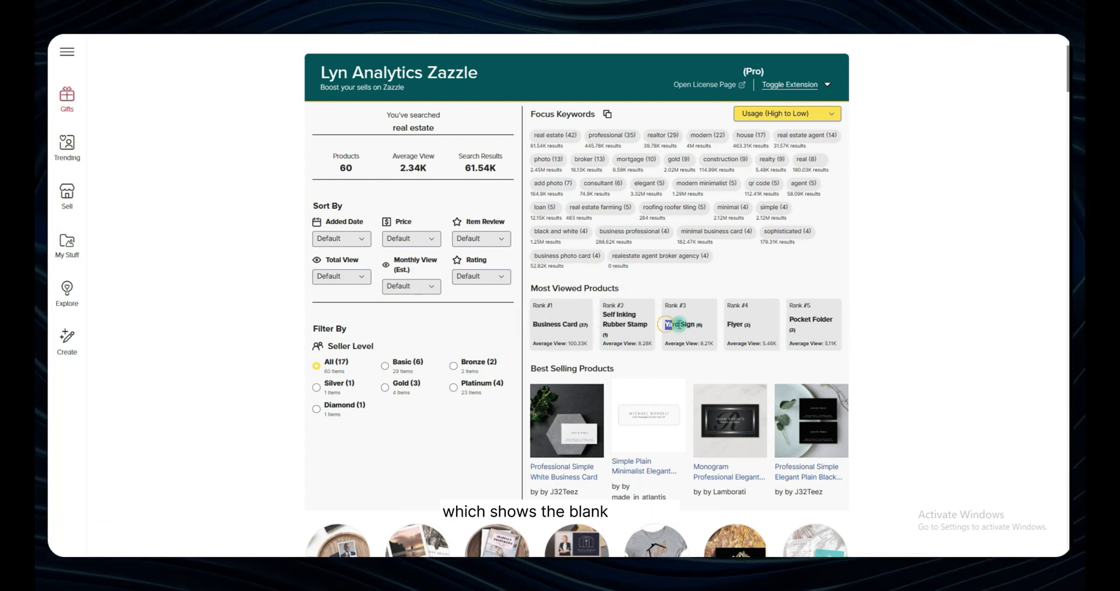
pyautogui.moveTo(678, 324); pyautogui.dragTo(698, 325)
pyautogui.click(887, 328)
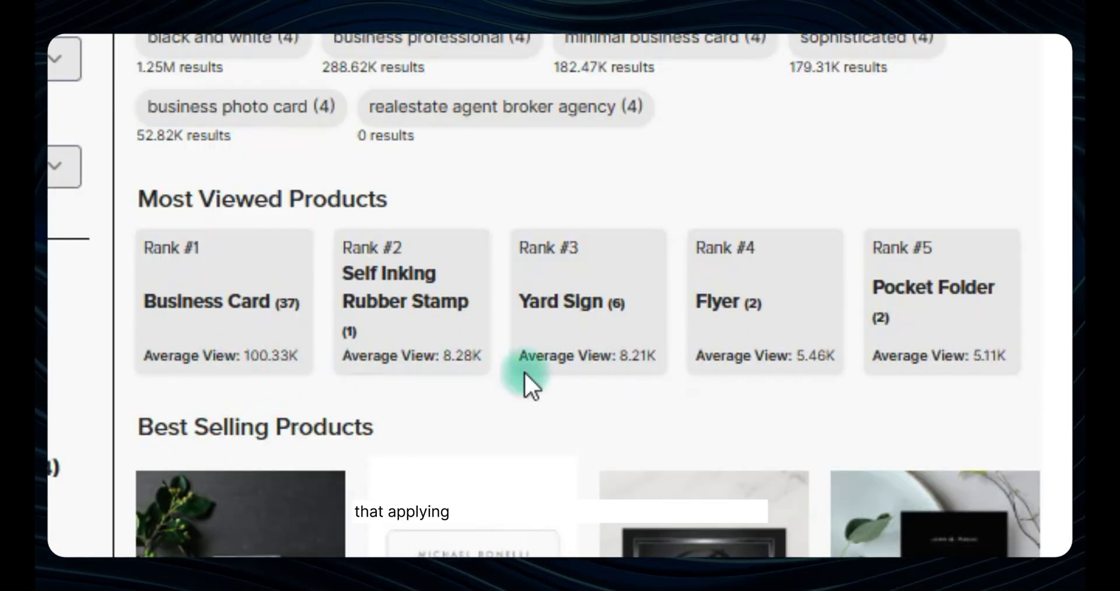
pyautogui.tripleClick(560, 302)
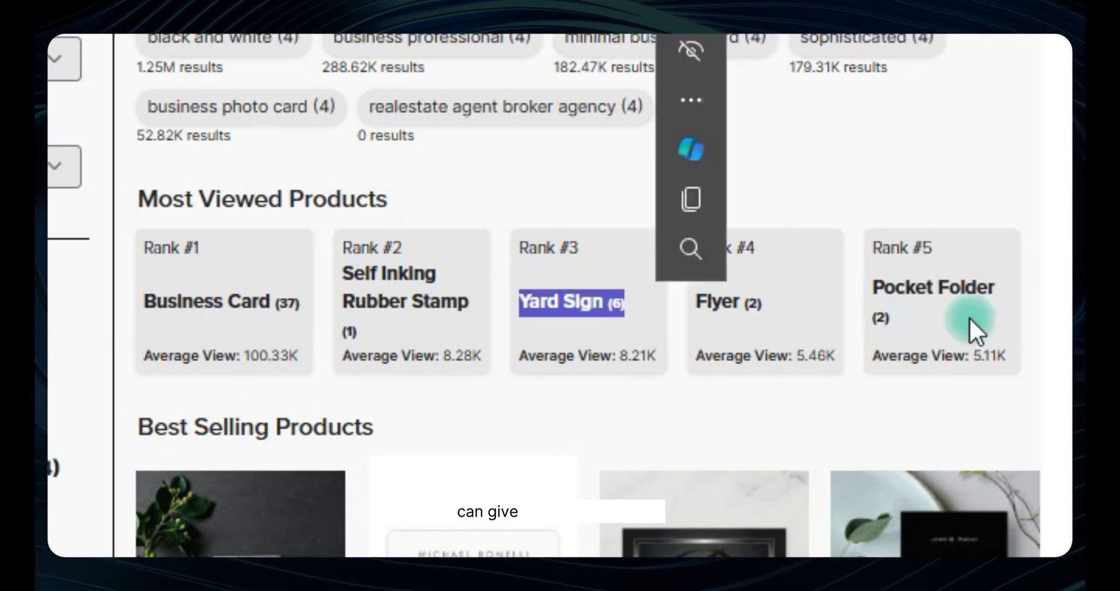
pyautogui.tripleClick(222, 302)
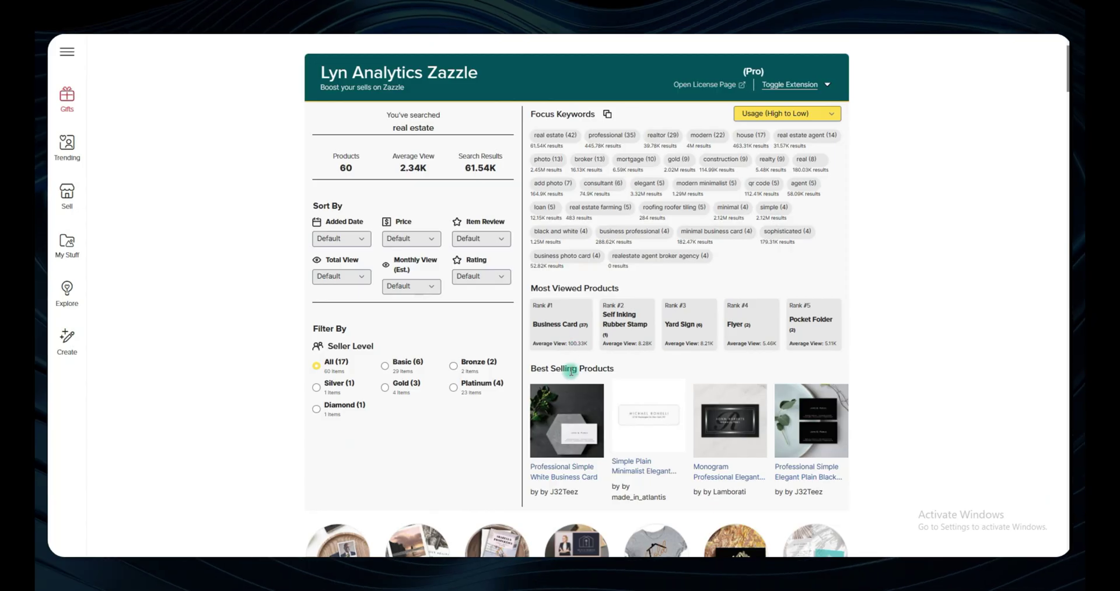
# - Paste Business Card and Yard Sign onto the Miro board beneath the keywords
pyautogui.hotkey('alt', 'Tab')
pyautogui.write('Business Card\tYard Sign')
pyautogui.moveTo(601, 390); pyautogui.dragTo(658, 298)
pyautogui.click(593, 400)
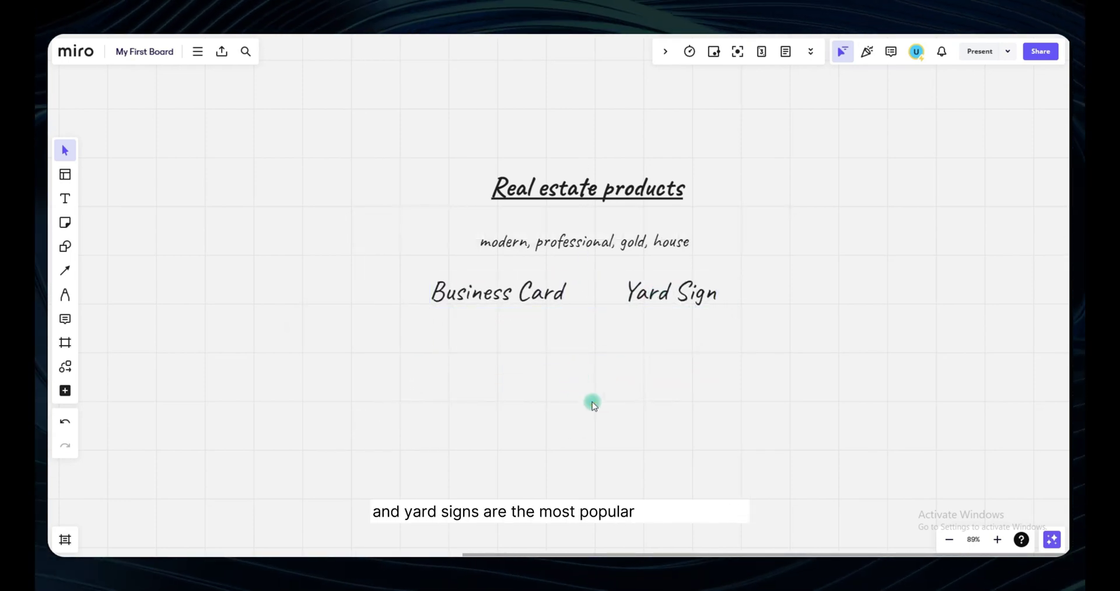
# - Return to Zazzle's Lyn Analytics panel to review the Best Selling Products
pyautogui.hotkey('alt', 'Tab')
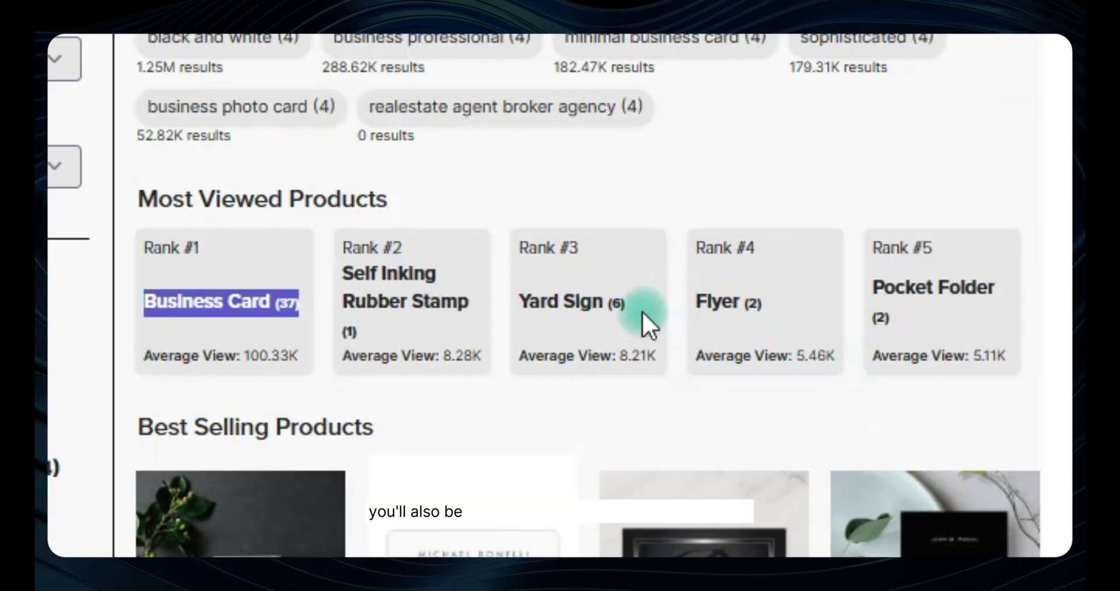
pyautogui.moveTo(521, 302); pyautogui.dragTo(624, 304)
pyautogui.click(888, 317)
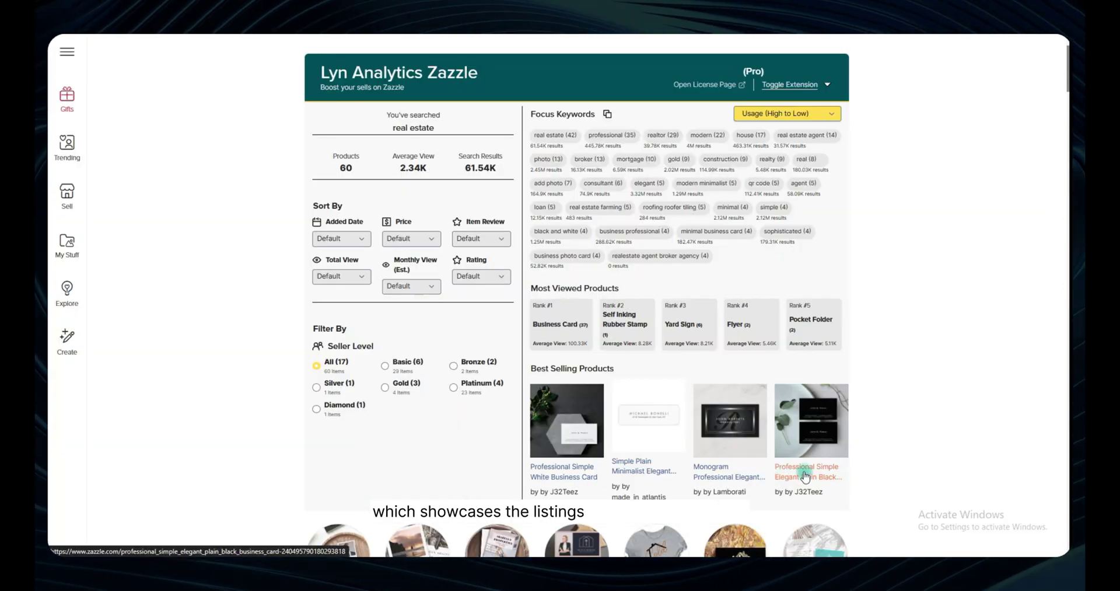
# - Open the Plain Black Business Card best seller in a new tab, noting its 4.44 (71) rating and 108.16K views
pyautogui.rightClick(806, 475)
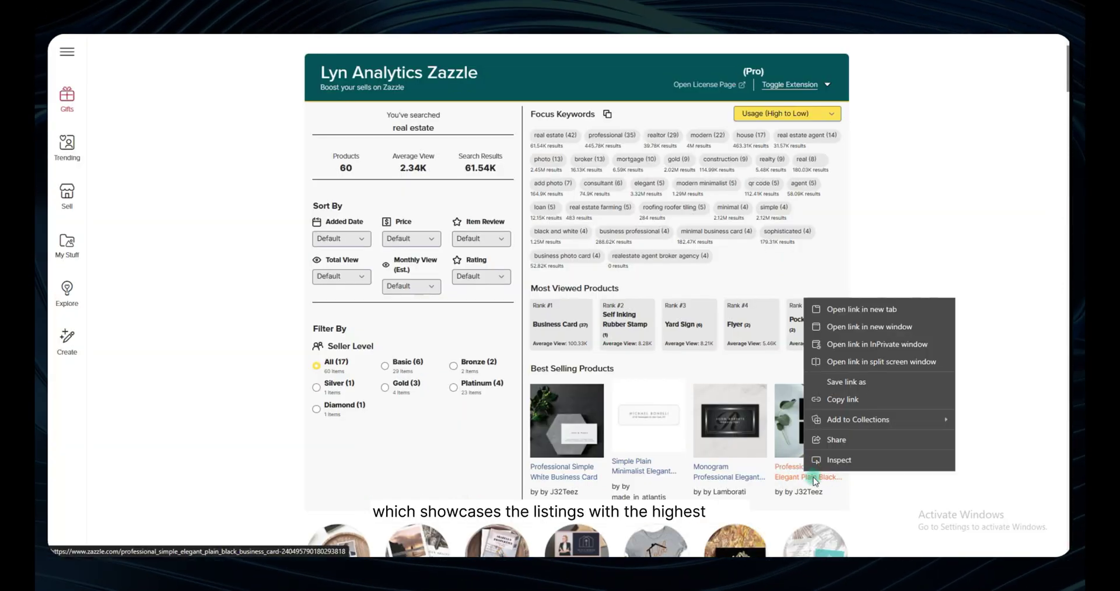
pyautogui.click(829, 321)
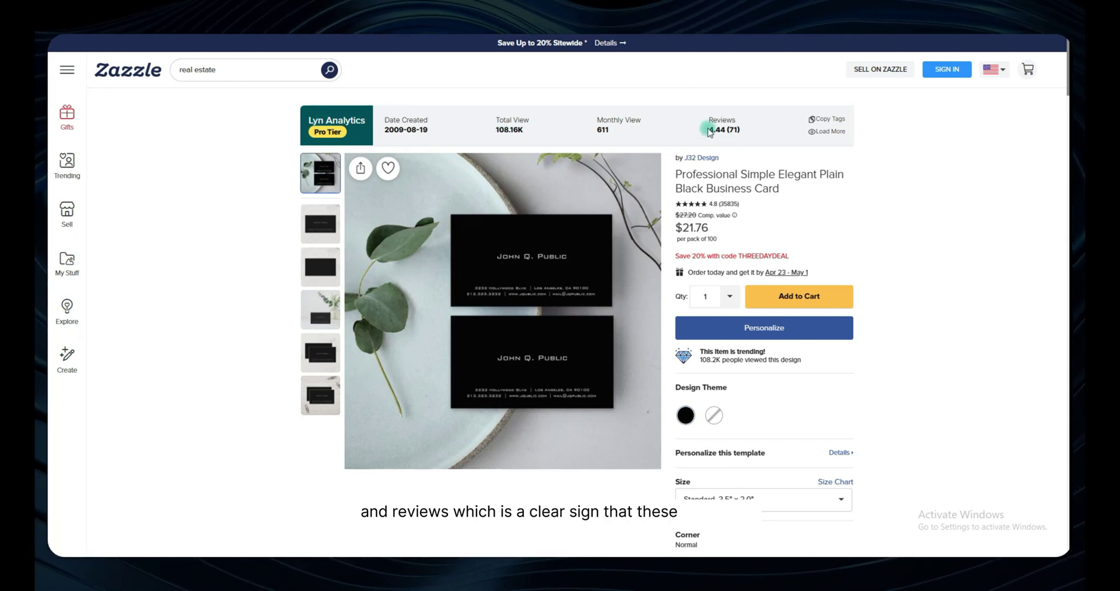
pyautogui.moveTo(708, 130); pyautogui.dragTo(740, 129)
pyautogui.click(890, 198)
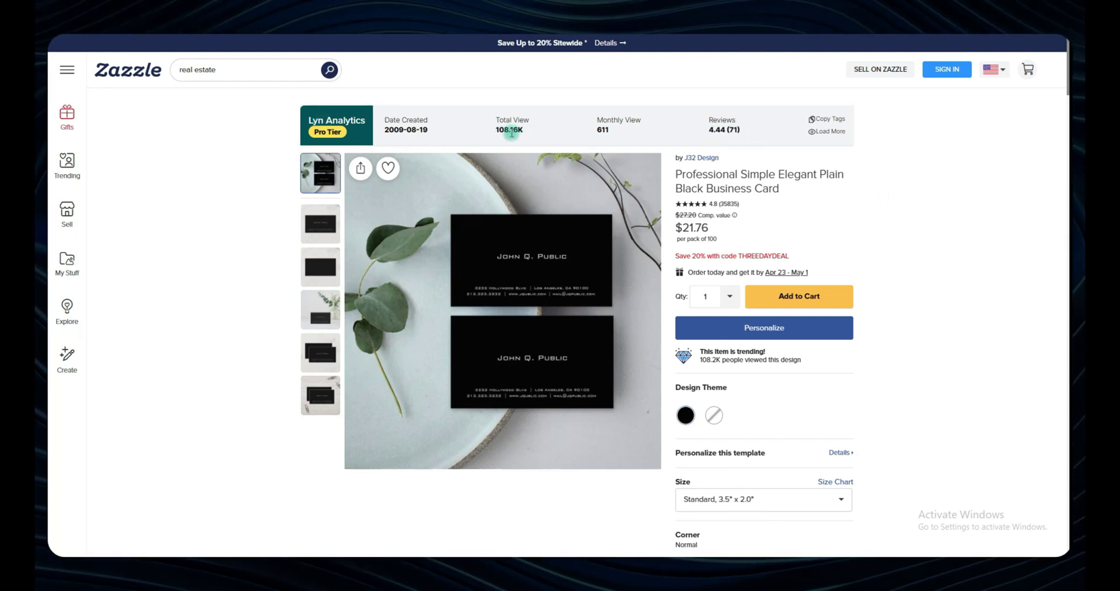
pyautogui.moveTo(497, 129); pyautogui.dragTo(524, 130)
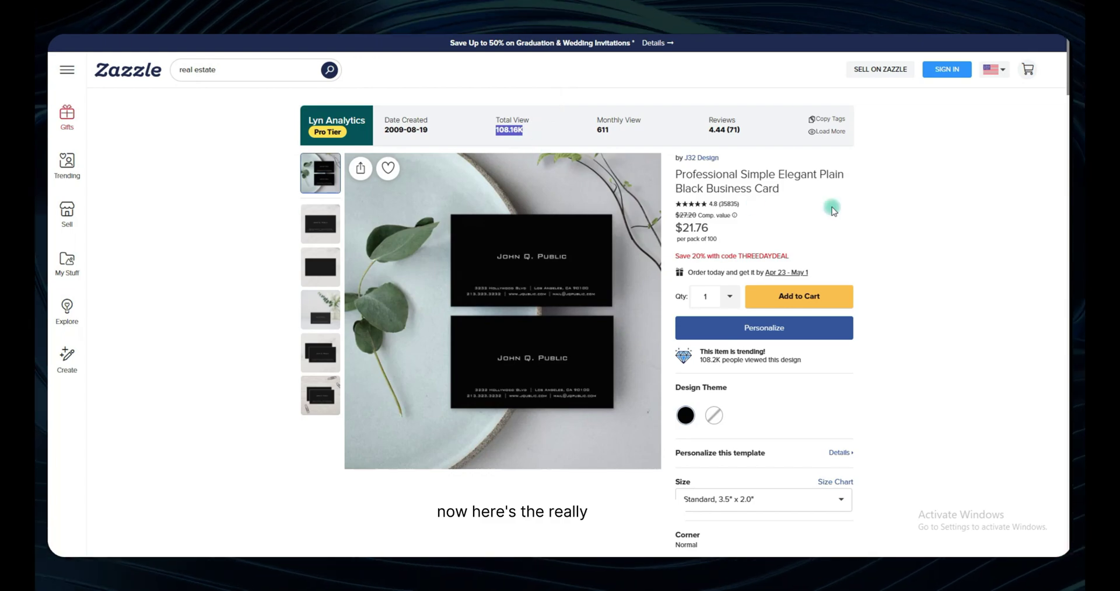
pyautogui.click(908, 225)
# - Scroll through the product page to review its keyword analytics
pyautogui.scroll(-8, 901, 290)
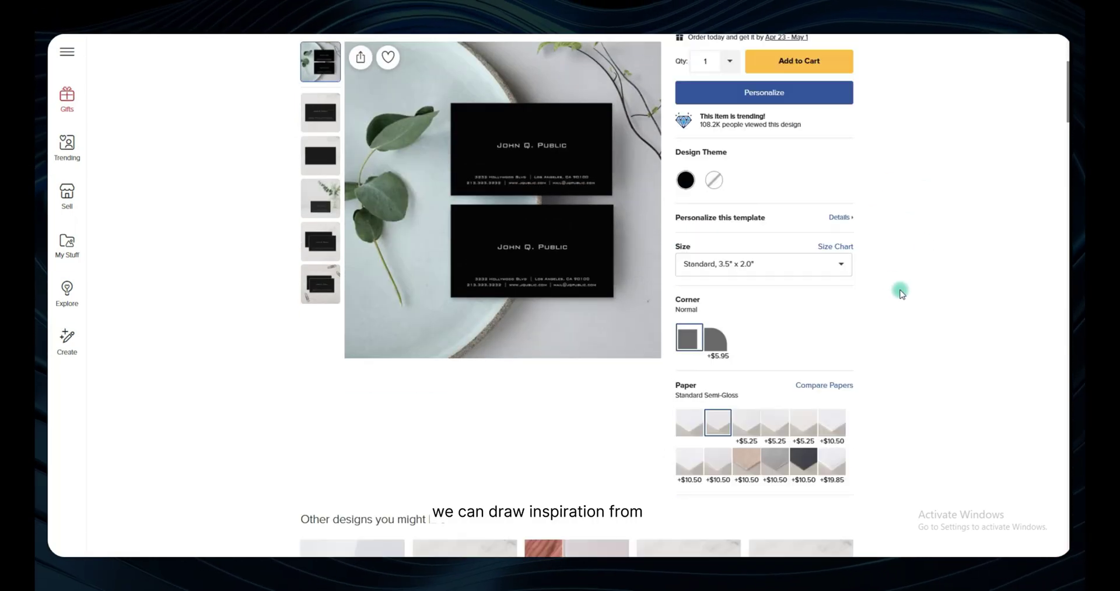
pyautogui.scroll(-20, 902, 290)
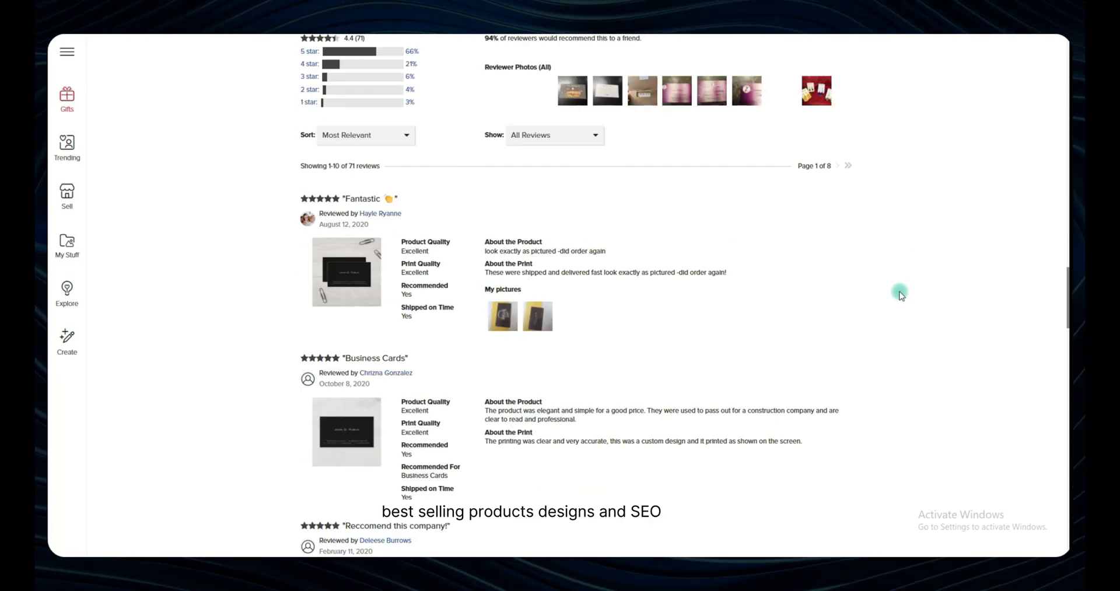
pyautogui.scroll(-1, 899, 295)
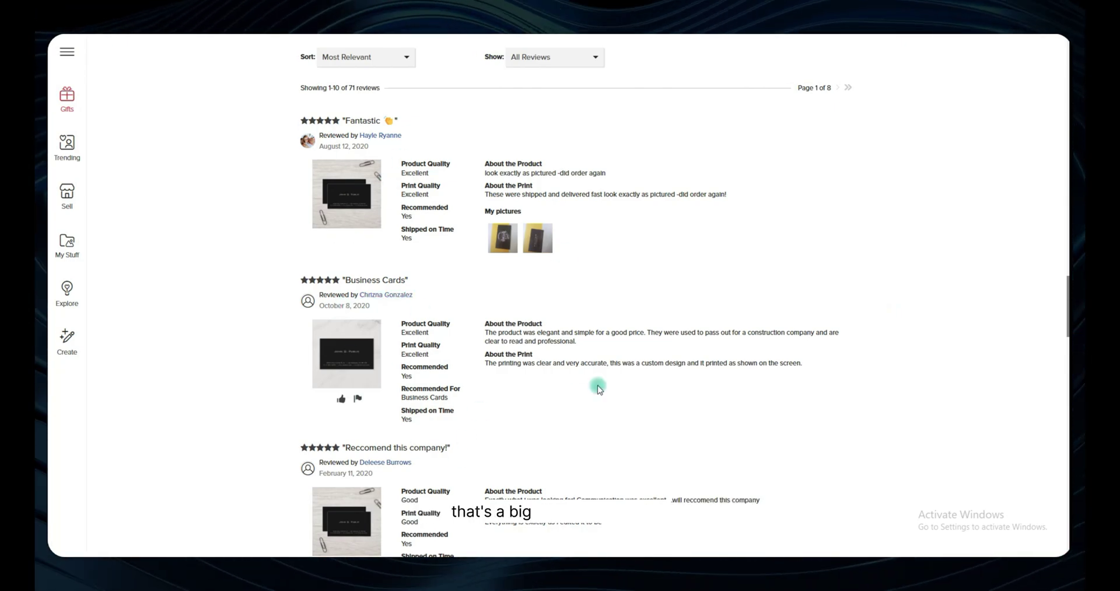
pyautogui.scroll(20, 598, 389)
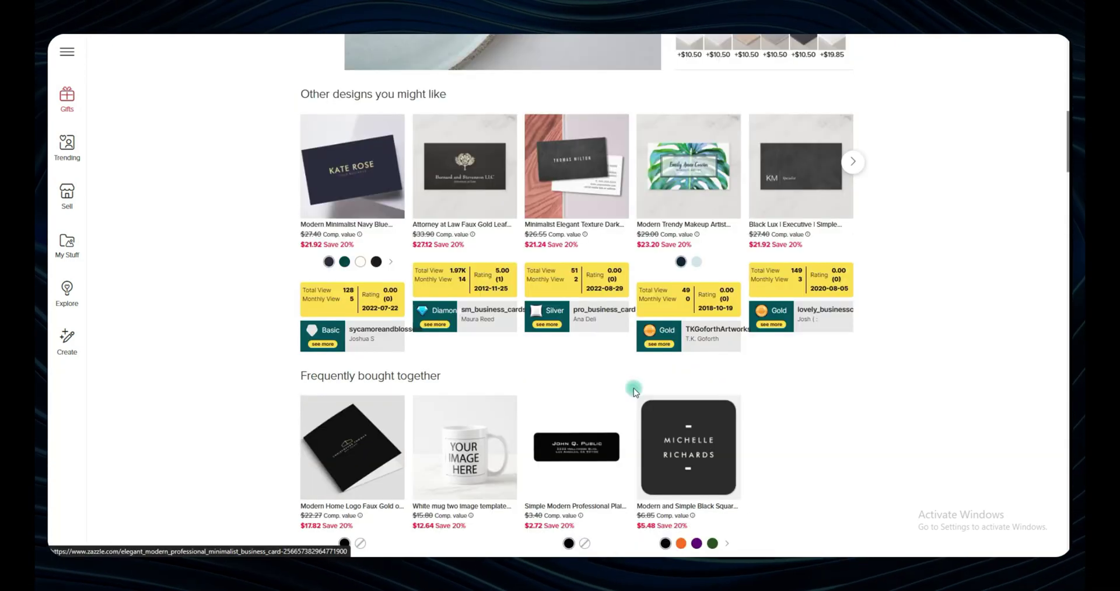
pyautogui.scroll(10, 634, 389)
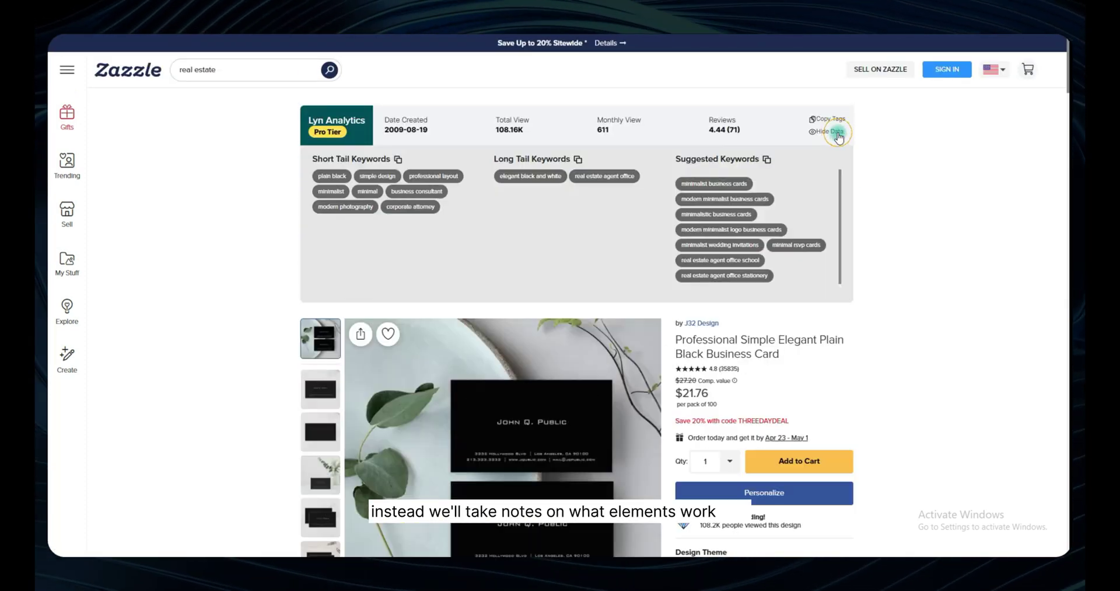
# - Copy the card's short-tail, long-tail and suggested keyword lists from Lyn Analytics
pyautogui.click(399, 159)
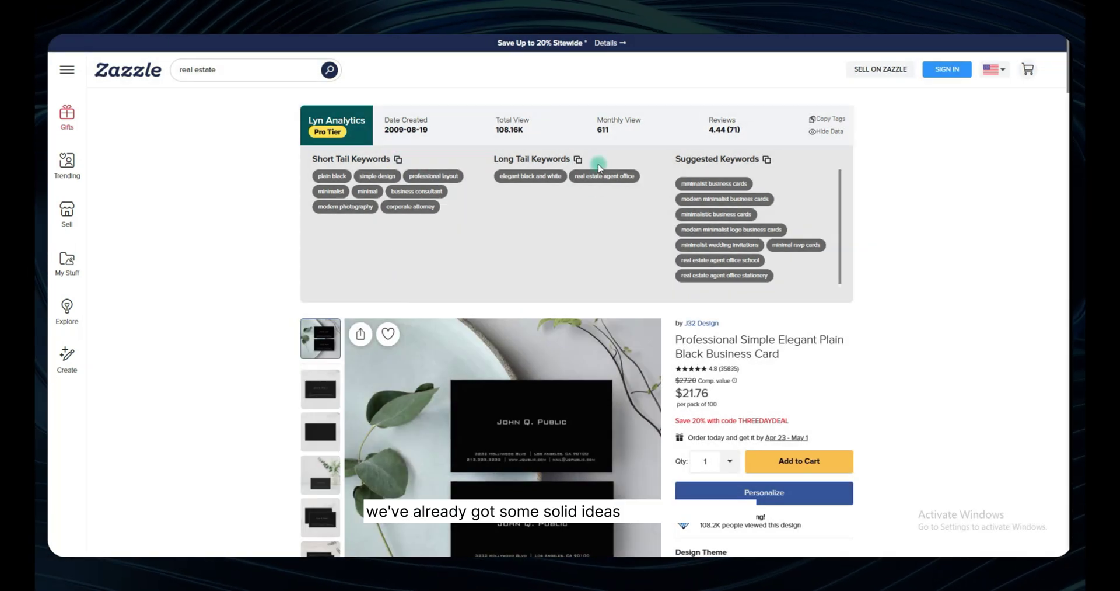
pyautogui.click(578, 160)
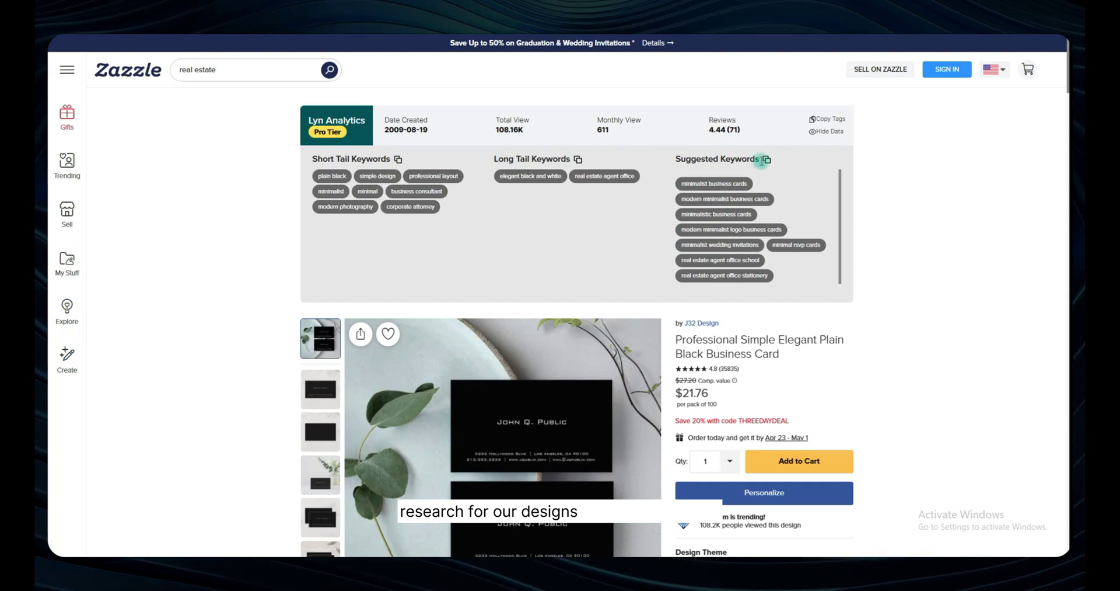
pyautogui.click(765, 160)
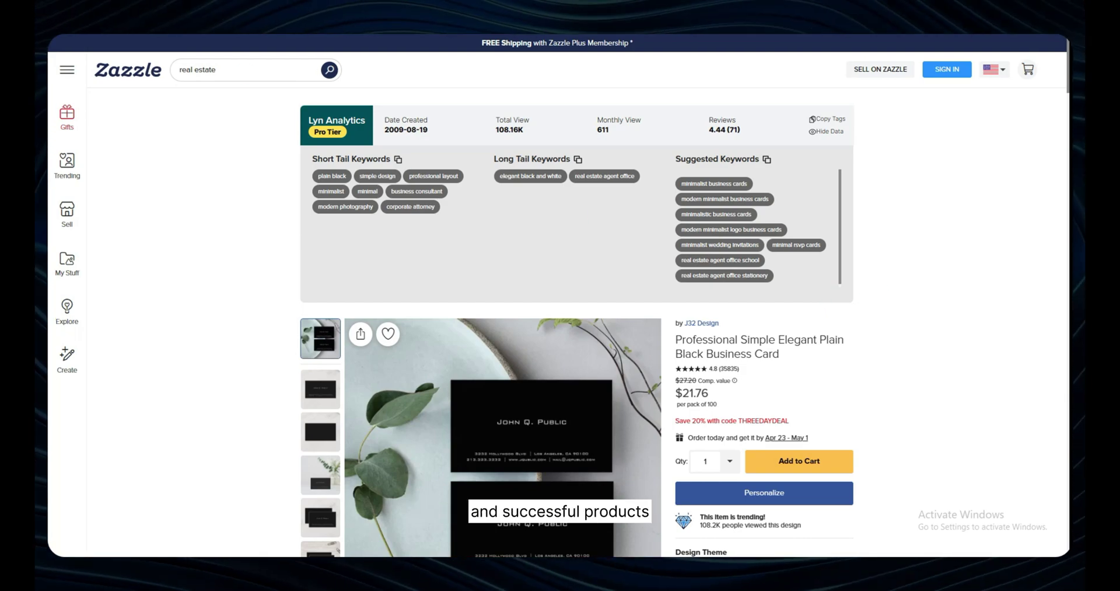
# - Sort the real estate search results by total view, high to low
pyautogui.click(146, 34)
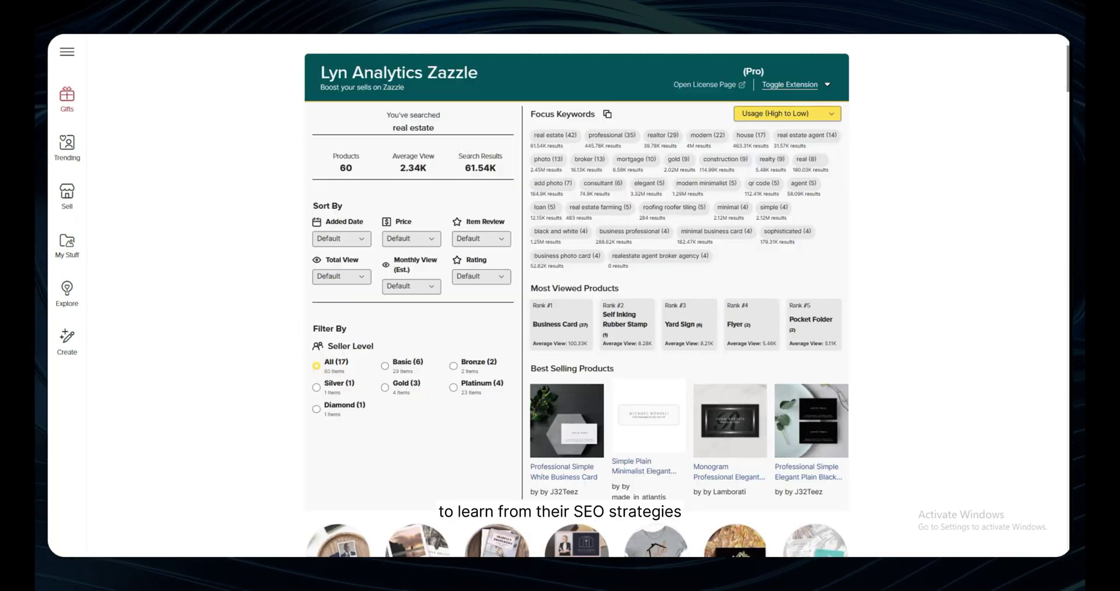
pyautogui.click(220, 326)
pyautogui.scroll(7, 219, 325)
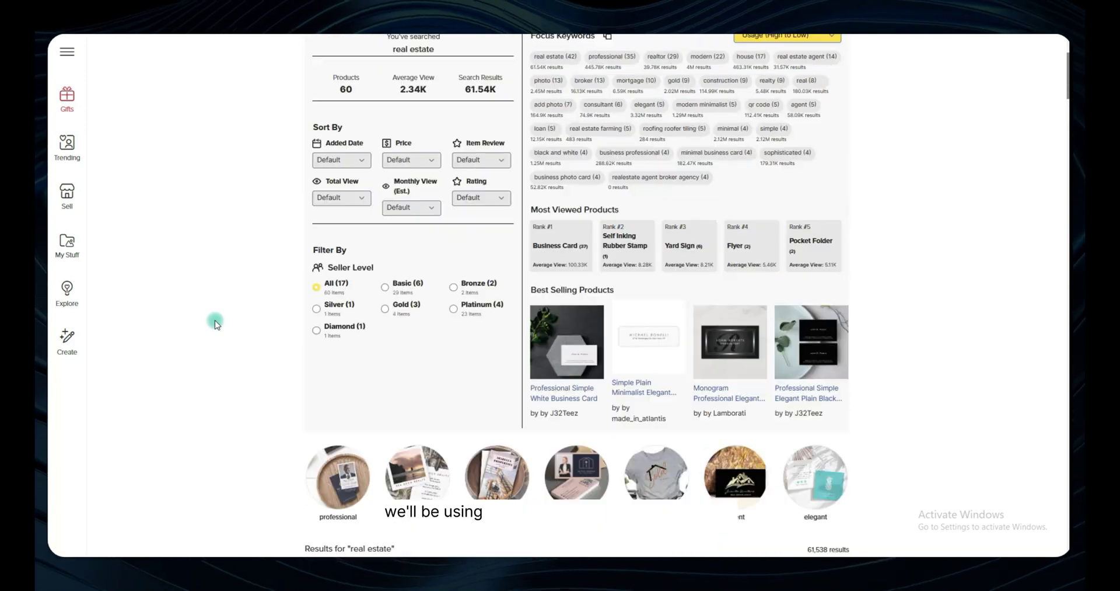
pyautogui.click(353, 198)
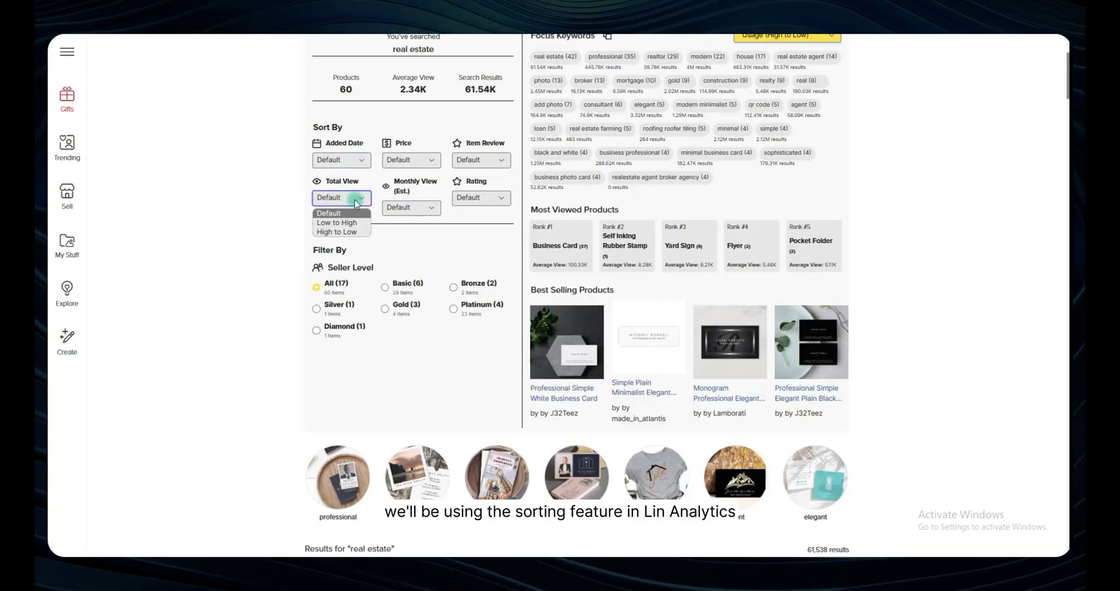
pyautogui.click(352, 232)
pyautogui.scroll(-7, 263, 328)
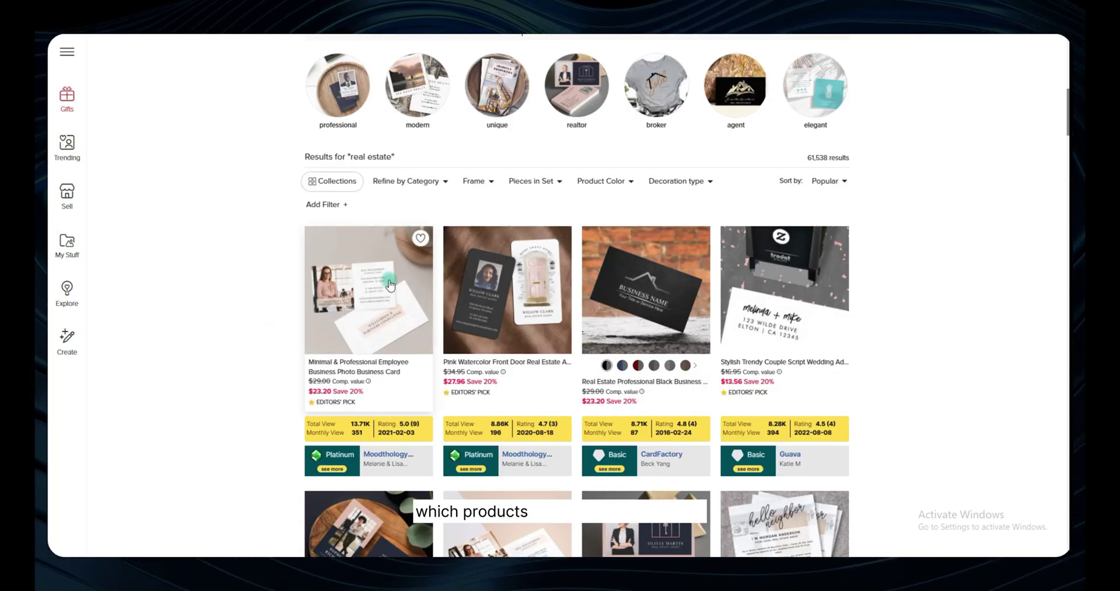
# - Copy the black business card image and paste it on the Miro board beside the first card
pyautogui.rightClick(630, 298)
pyautogui.click(688, 397)
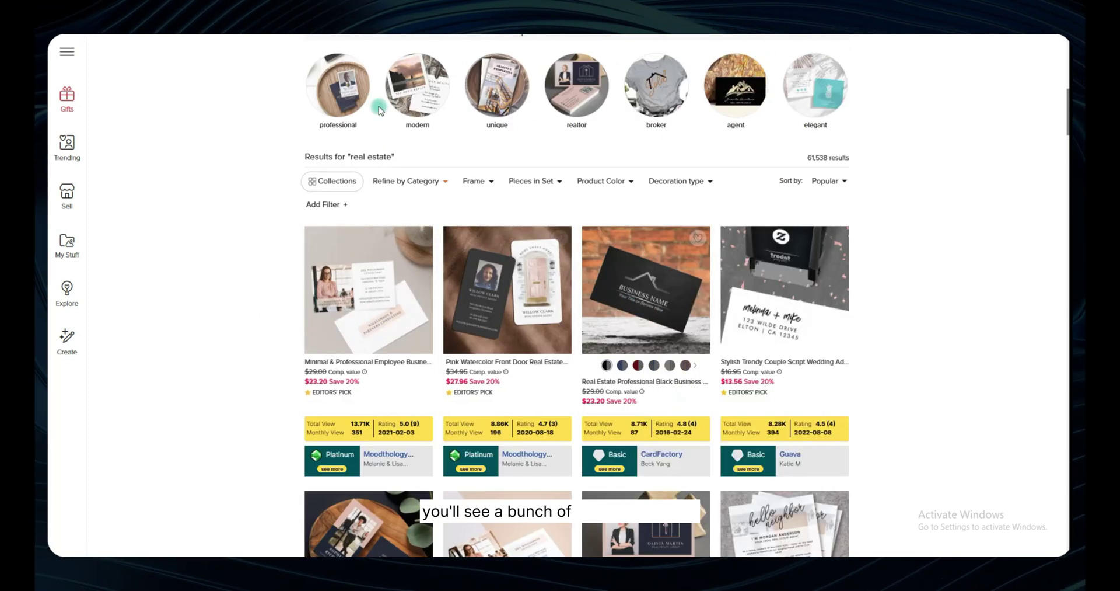
pyautogui.click(406, 58)
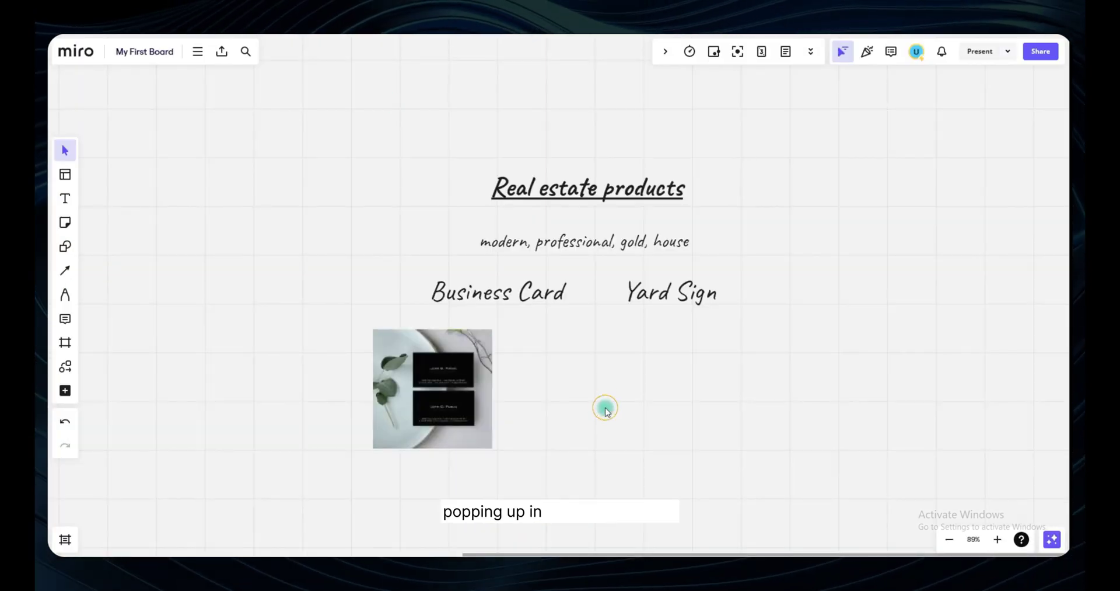
pyautogui.hotkey('ctrl', 'v')
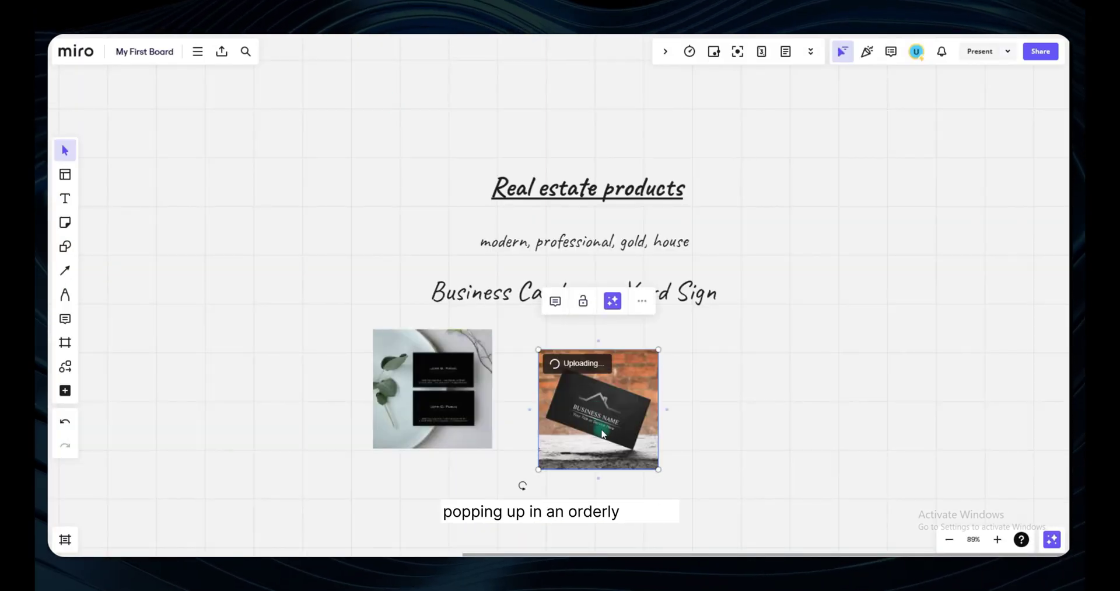
pyautogui.moveTo(605, 410); pyautogui.dragTo(578, 389)
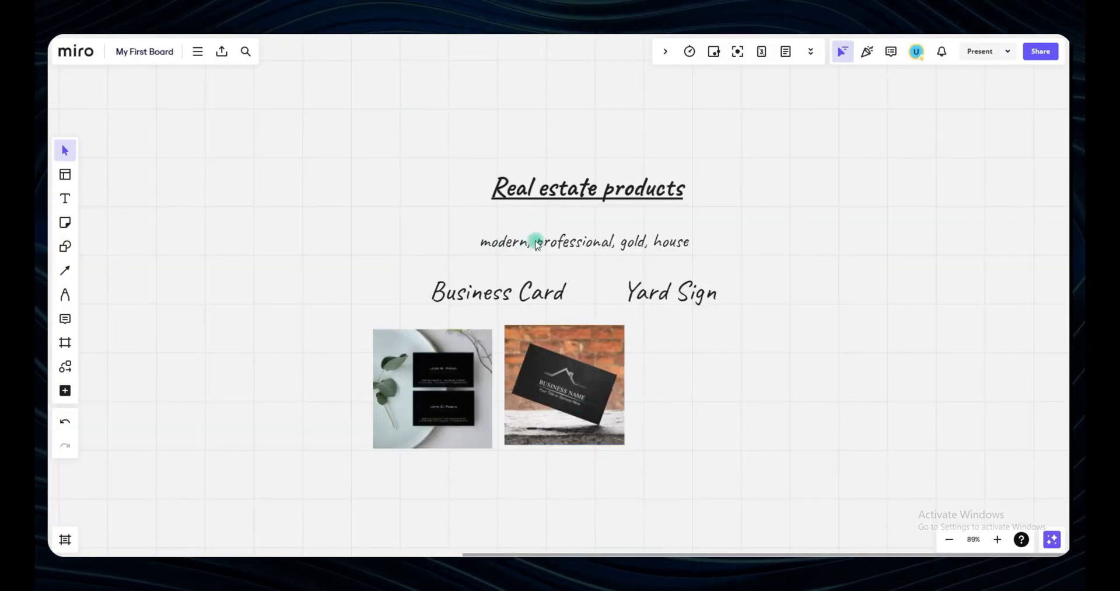
pyautogui.click(577, 361)
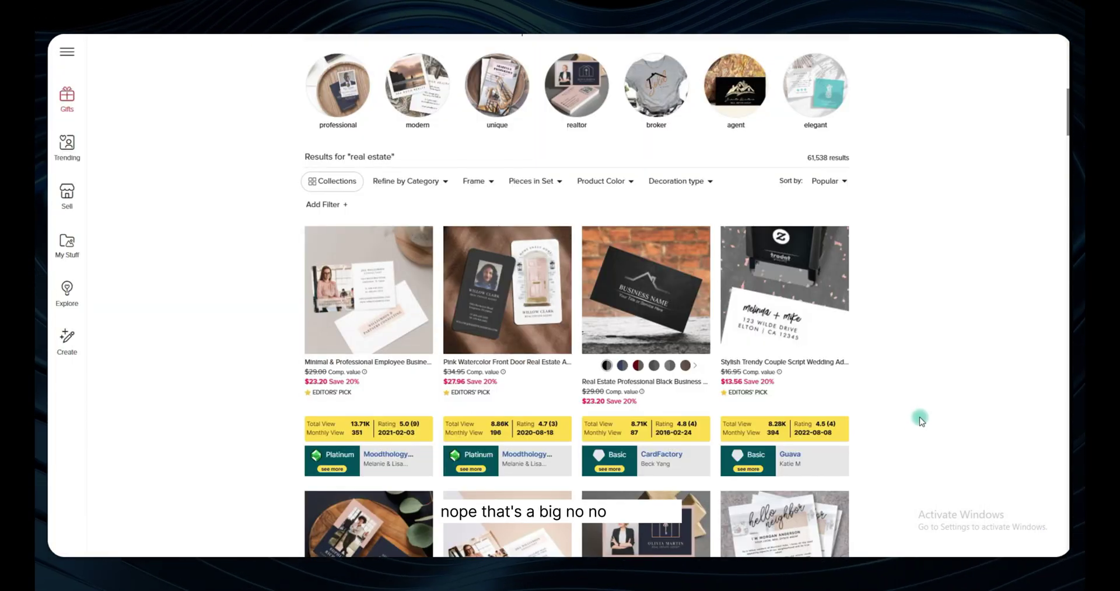
# - Scroll down Zazzle's results and copy the professional realtor photo QR code business card image
pyautogui.scroll(-1, 922, 420)
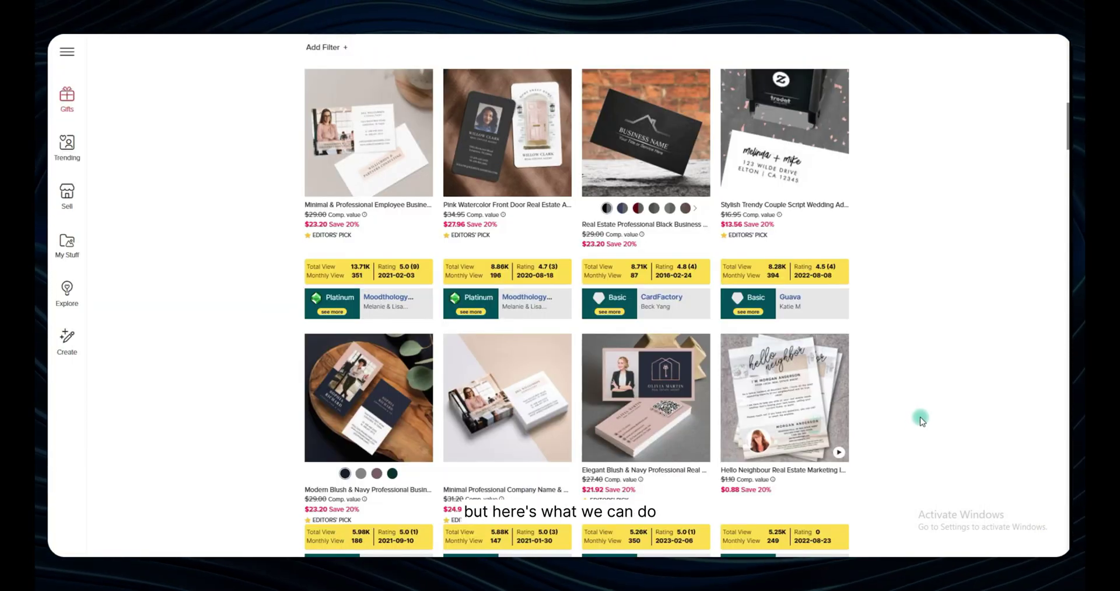
pyautogui.scroll(-1, 921, 419)
pyautogui.scroll(-2, 921, 417)
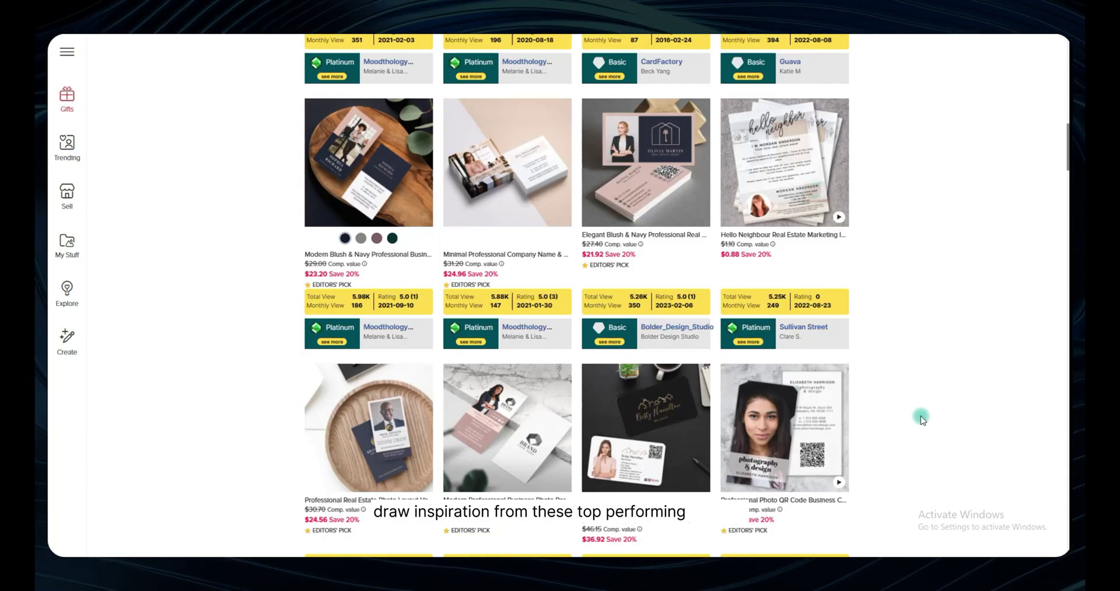
pyautogui.scroll(-1, 921, 418)
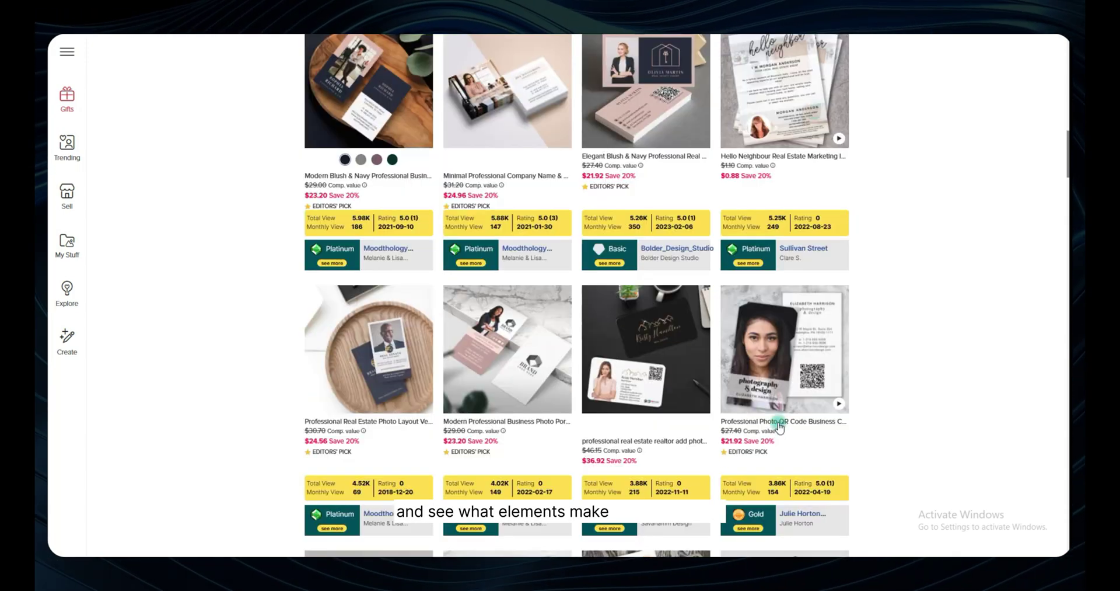
pyautogui.rightClick(640, 358)
pyautogui.click(687, 198)
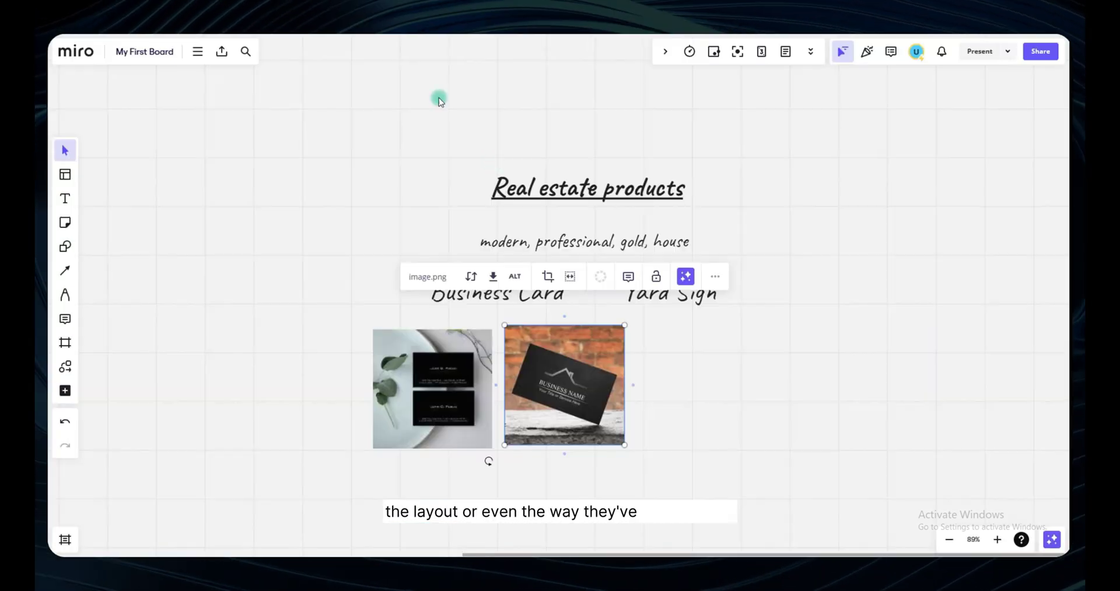
# - Paste the realtor QR card and two gold house-logo cards into the Miro row, making five cards
pyautogui.click(814, 430)
pyautogui.hotkey('ctrl', 'v')
pyautogui.moveTo(814, 431); pyautogui.dragTo(681, 407)
pyautogui.click(850, 418)
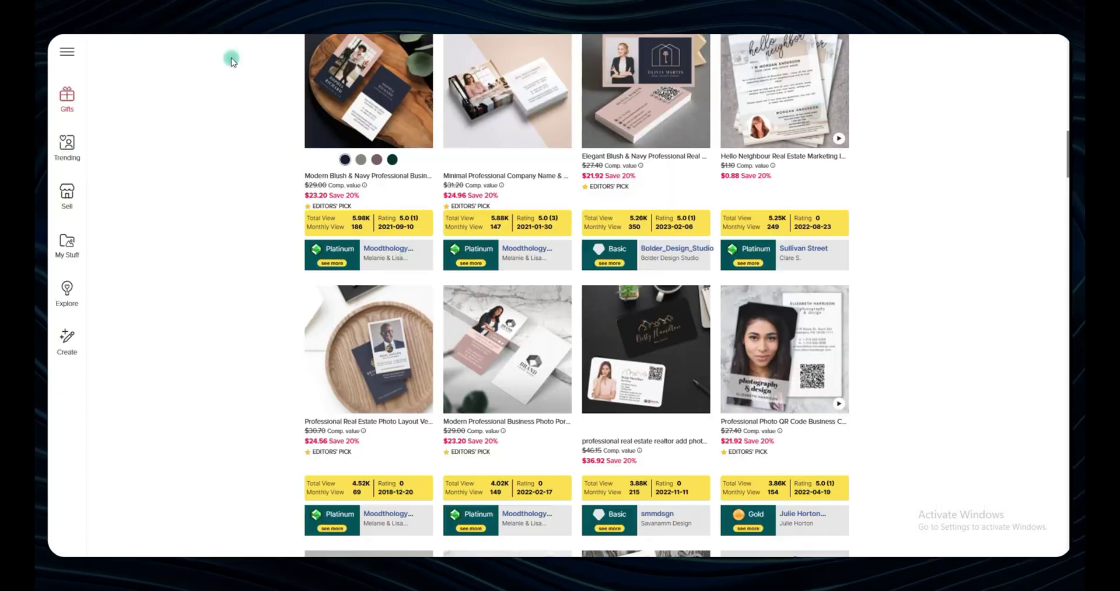
pyautogui.scroll(-4, 964, 464)
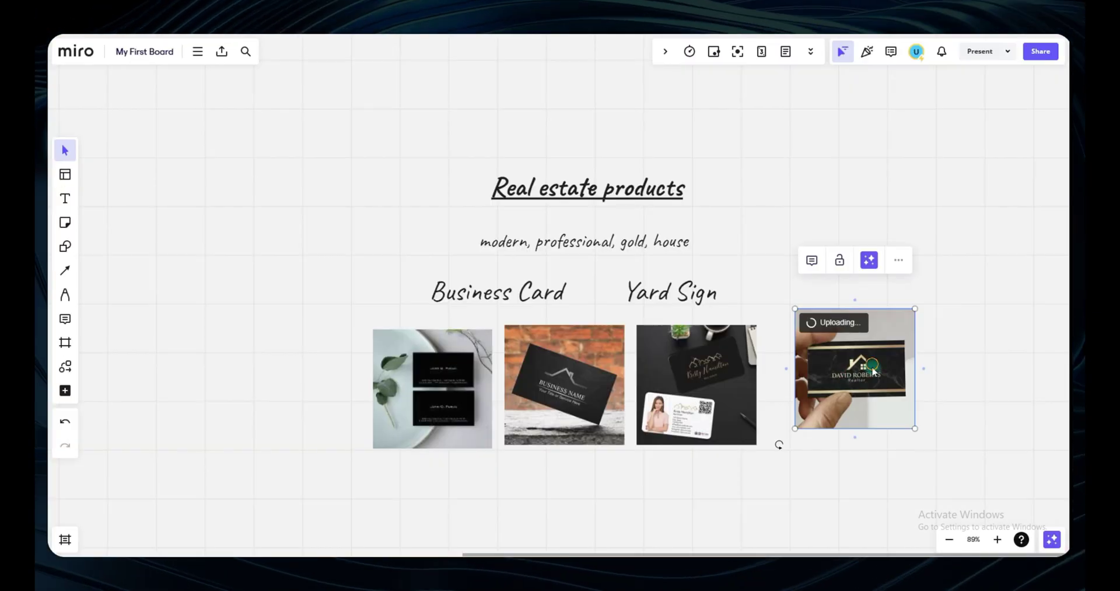
pyautogui.moveTo(874, 371); pyautogui.dragTo(846, 371)
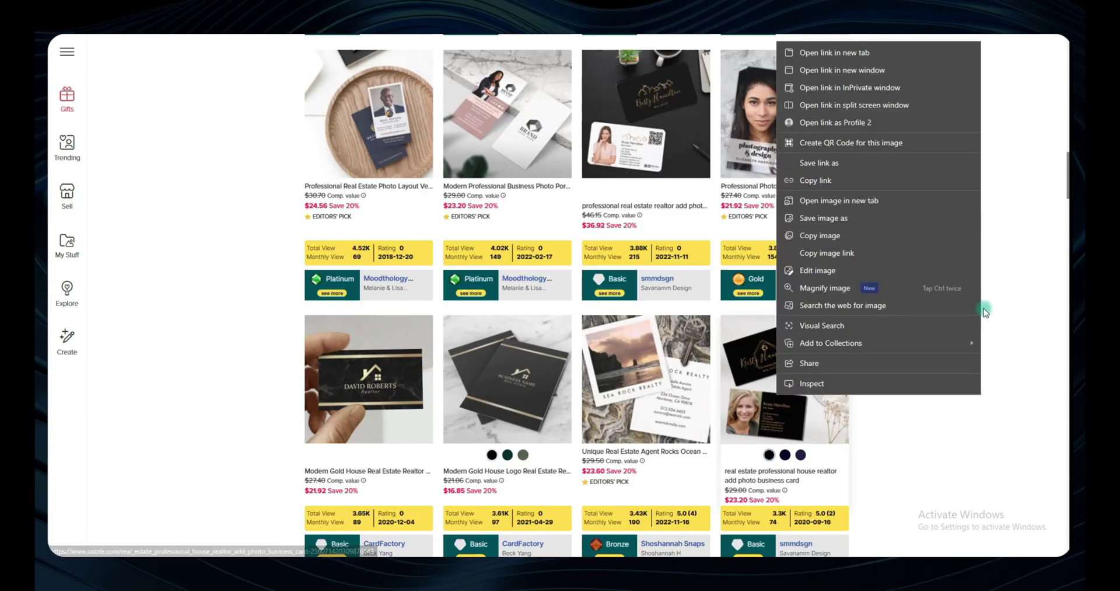
pyautogui.click(817, 240)
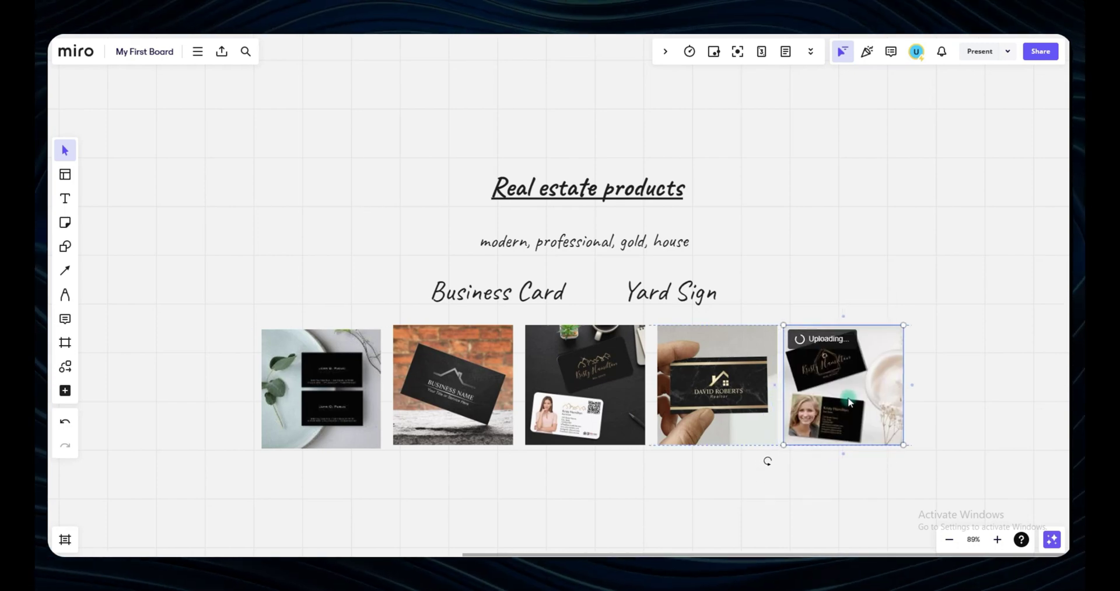
pyautogui.click(733, 282)
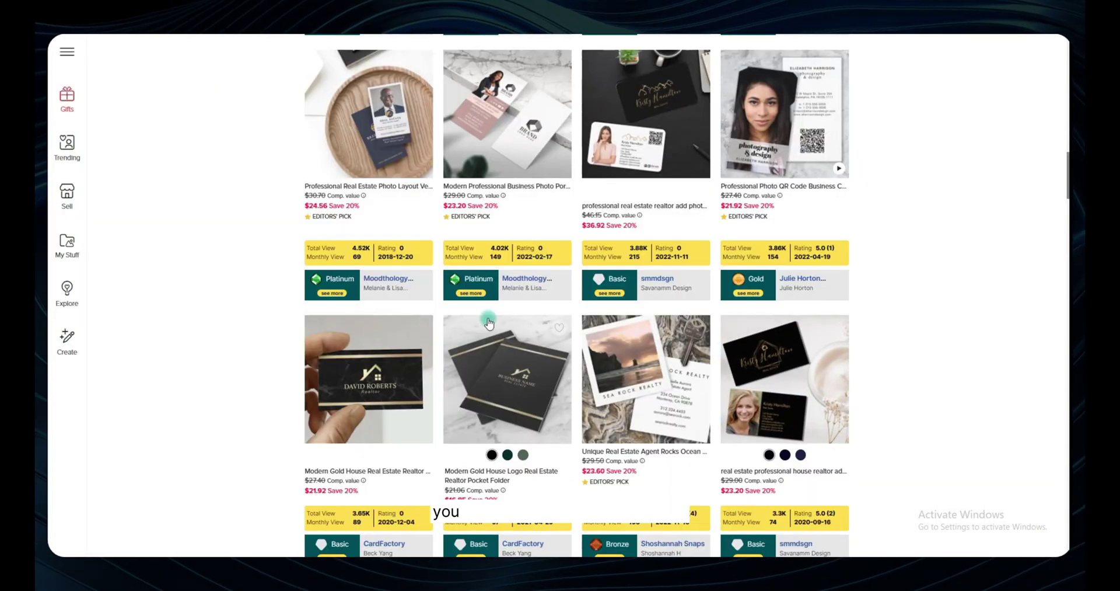
# - Copy the ten used keywords from the Real Estate Professional Black Business Card's details, then close them
pyautogui.scroll(10, 575, 399)
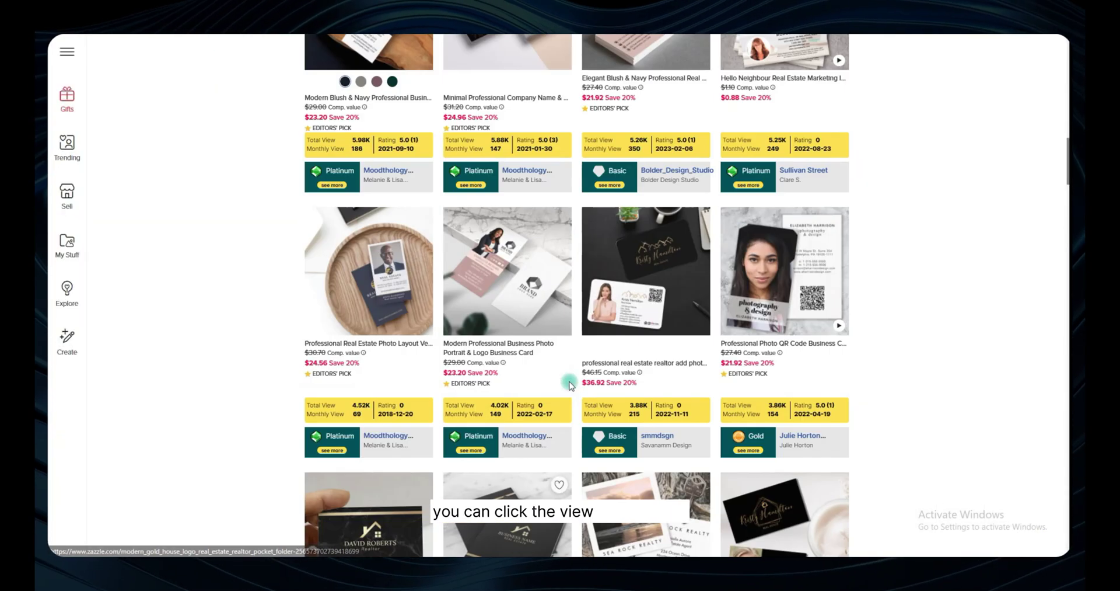
pyautogui.scroll(4, 574, 398)
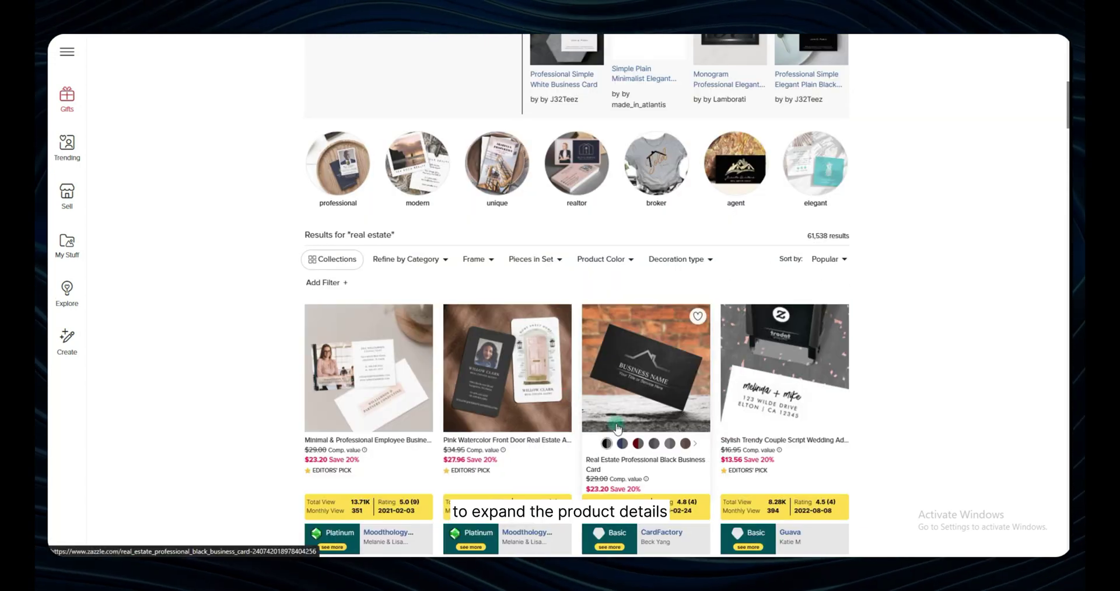
pyautogui.scroll(-3, 613, 400)
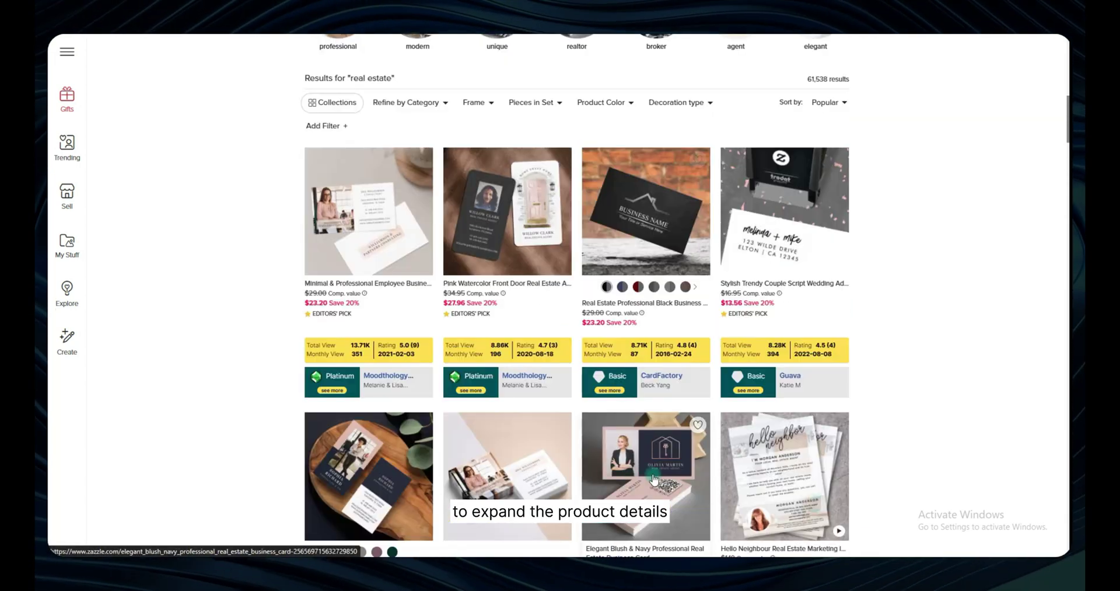
pyautogui.click(607, 400)
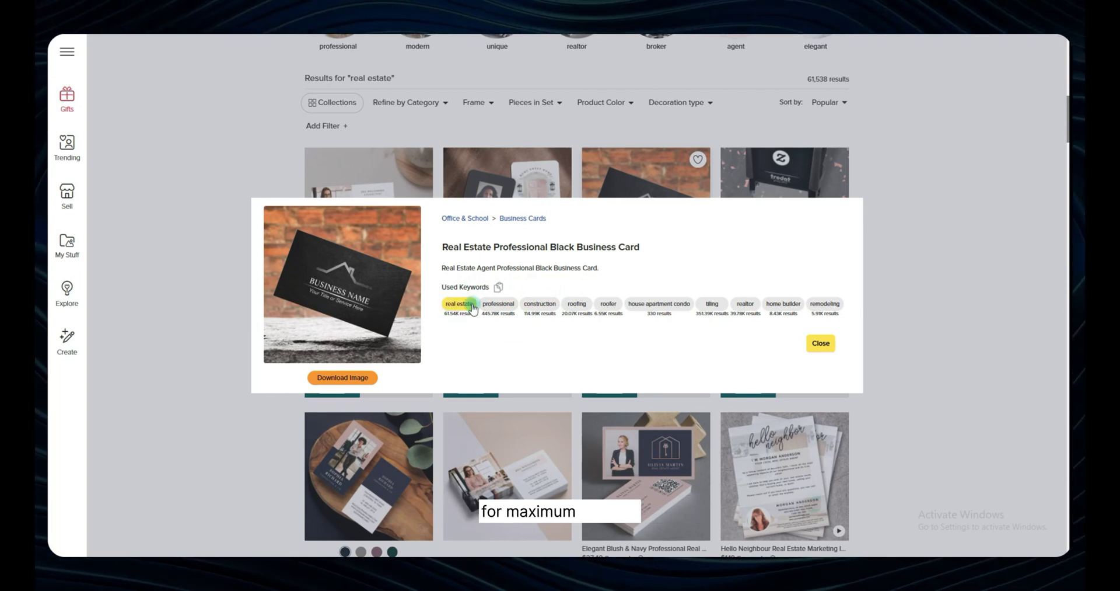
pyautogui.click(499, 286)
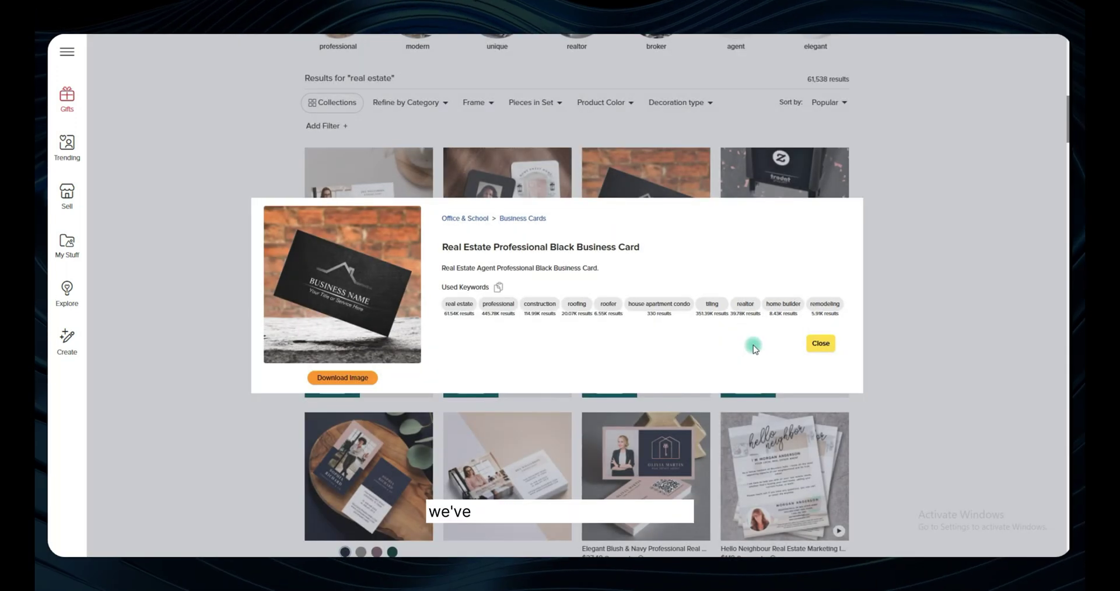
pyautogui.click(819, 343)
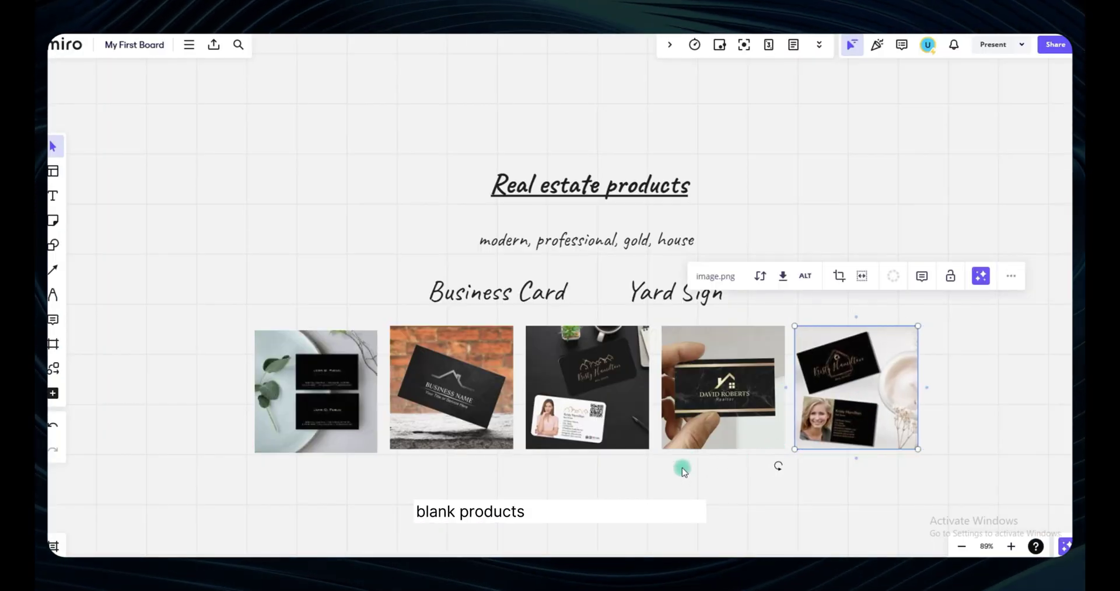
# - Select all five card images on the Miro board and align them level in one row
pyautogui.click(739, 502)
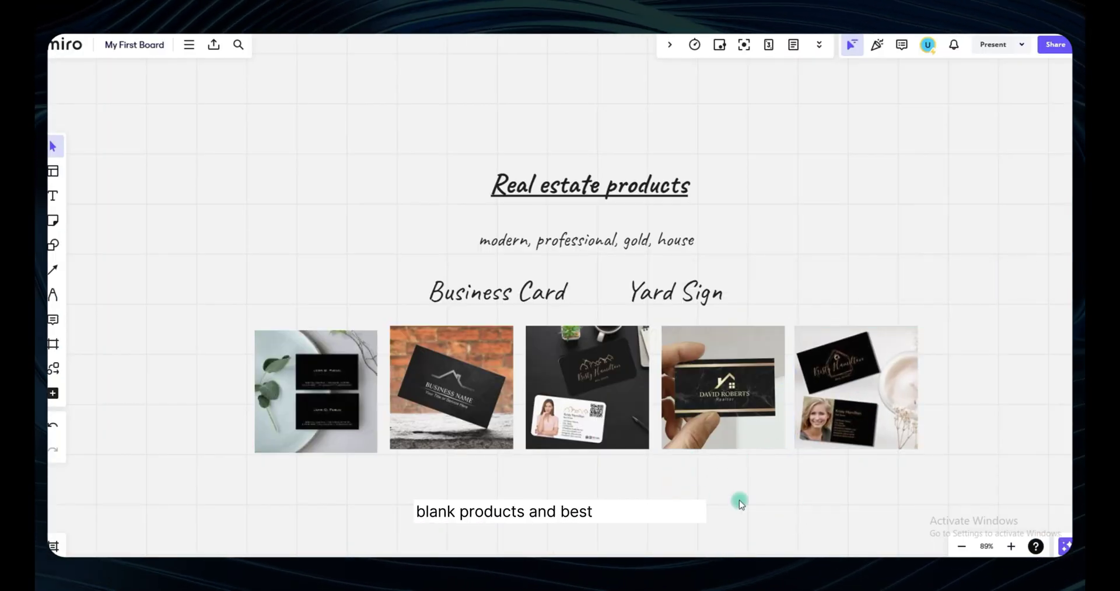
pyautogui.moveTo(995, 511); pyautogui.dragTo(165, 321)
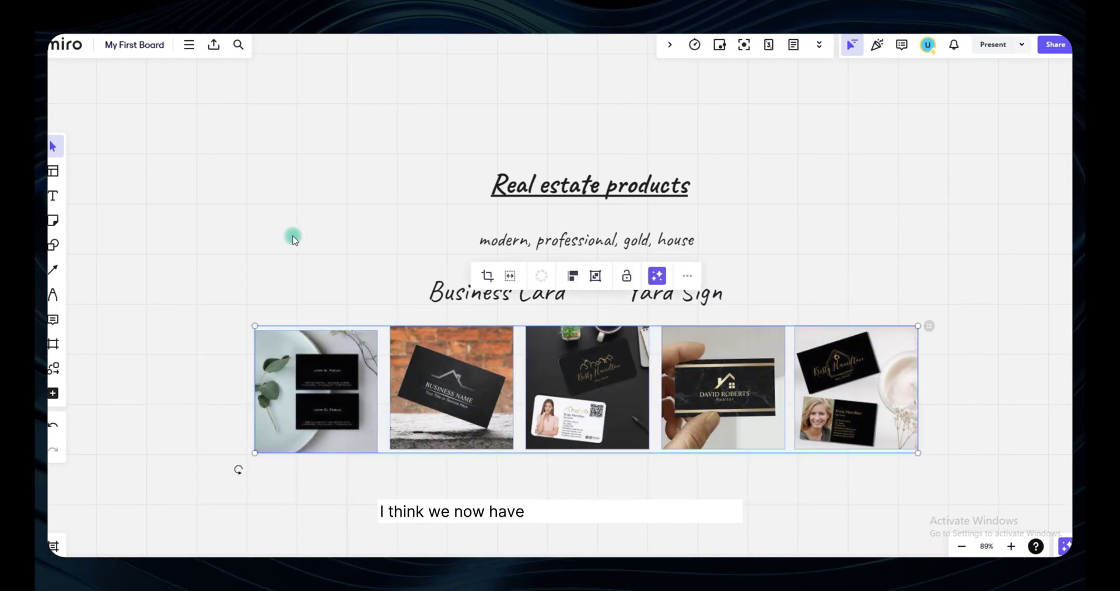
pyautogui.click(297, 238)
pyautogui.moveTo(343, 397); pyautogui.dragTo(342, 393)
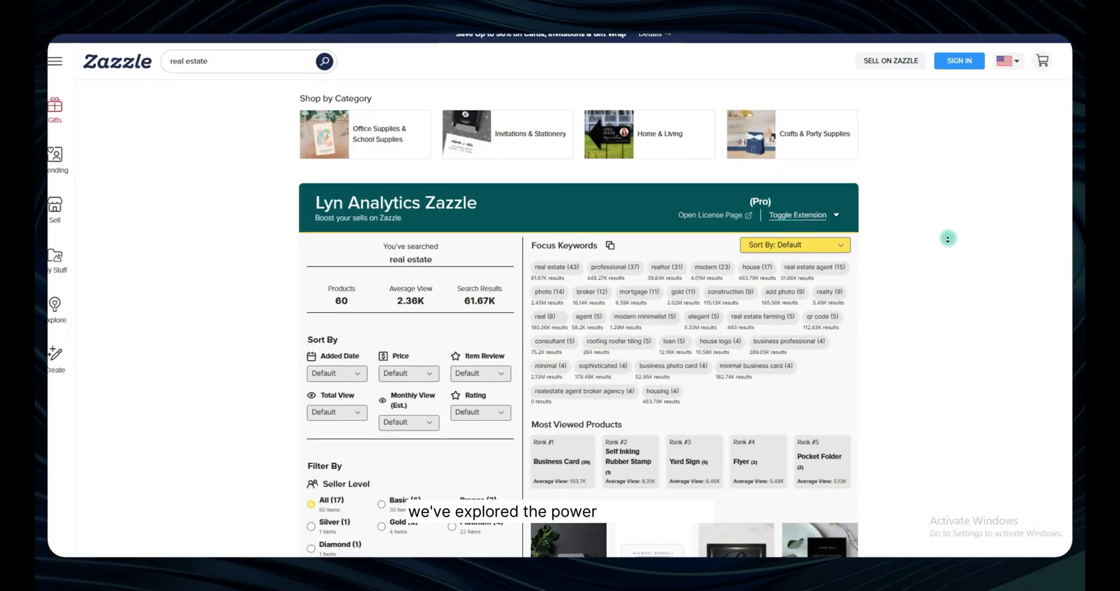
pyautogui.scroll(-2, 947, 244)
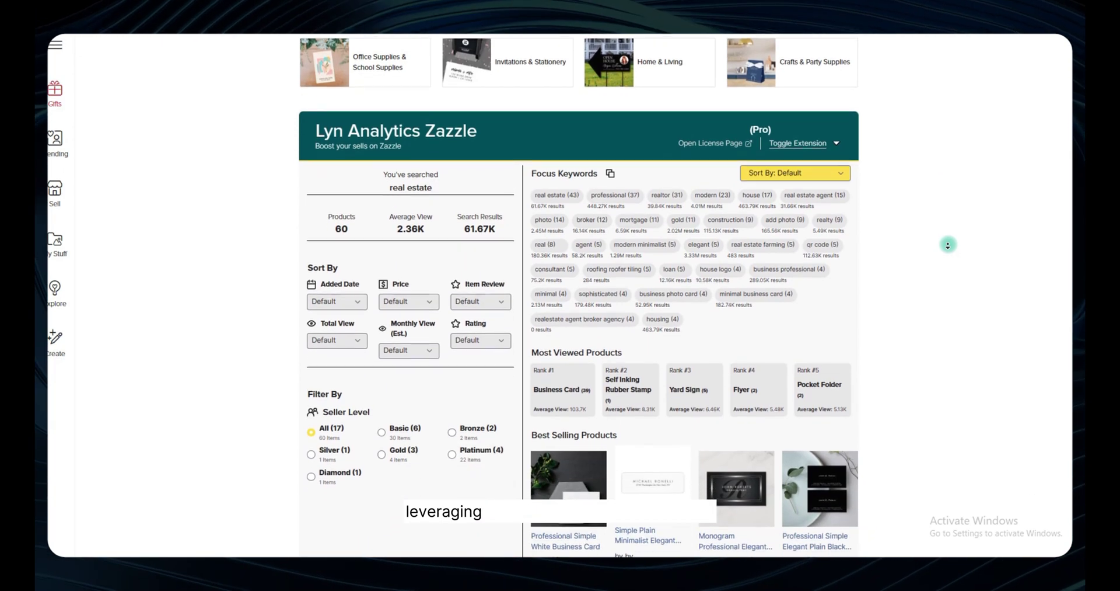